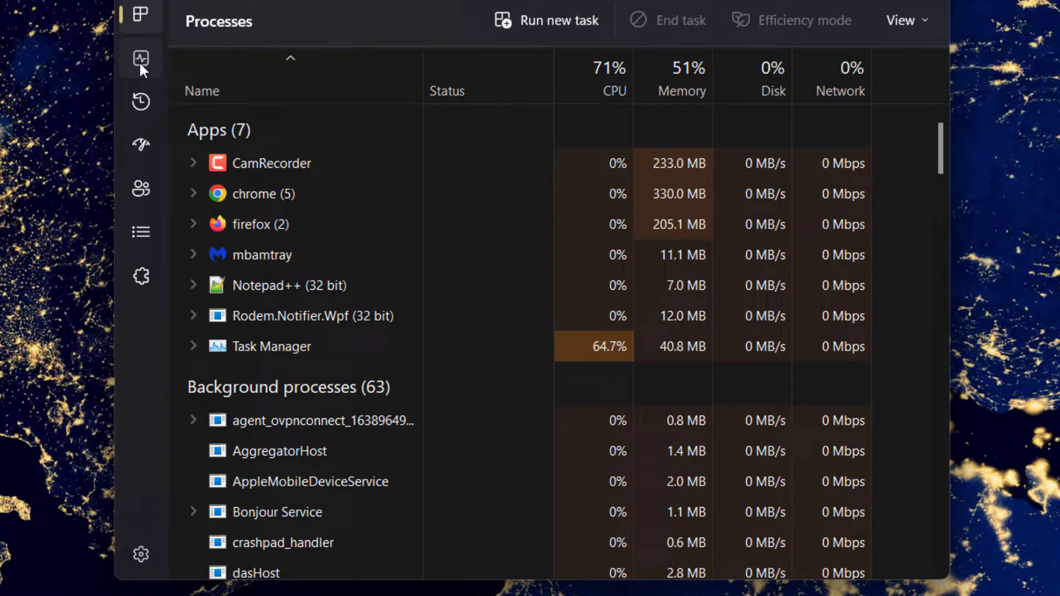
# Step: Show the CPU Performance page in Task Manager to confirm virtualization is enabled
pyautogui.click(139, 60)
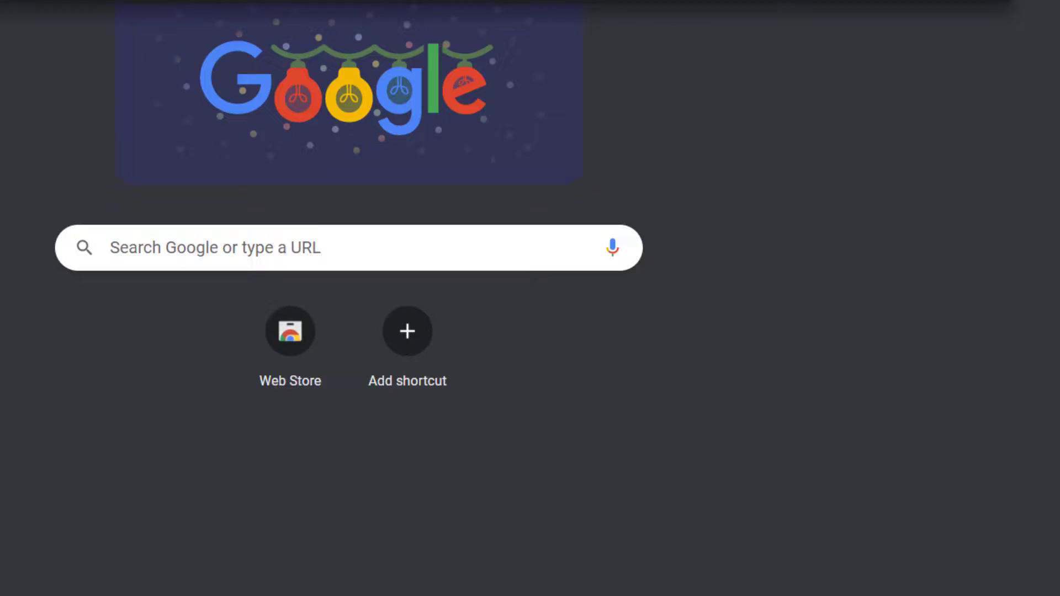
# Step: Load the pasted Windows Subsystem for Android store link and hand the listing off to the Microsoft Store app
pyautogui.write('https://apps.microsoft.com/store/detail/windows-subsystem-for-android%E2%84%A2-with-amazon-appstore/9P3395VX91NR?hl=en-us&gl=us')
pyautogui.press('Return')
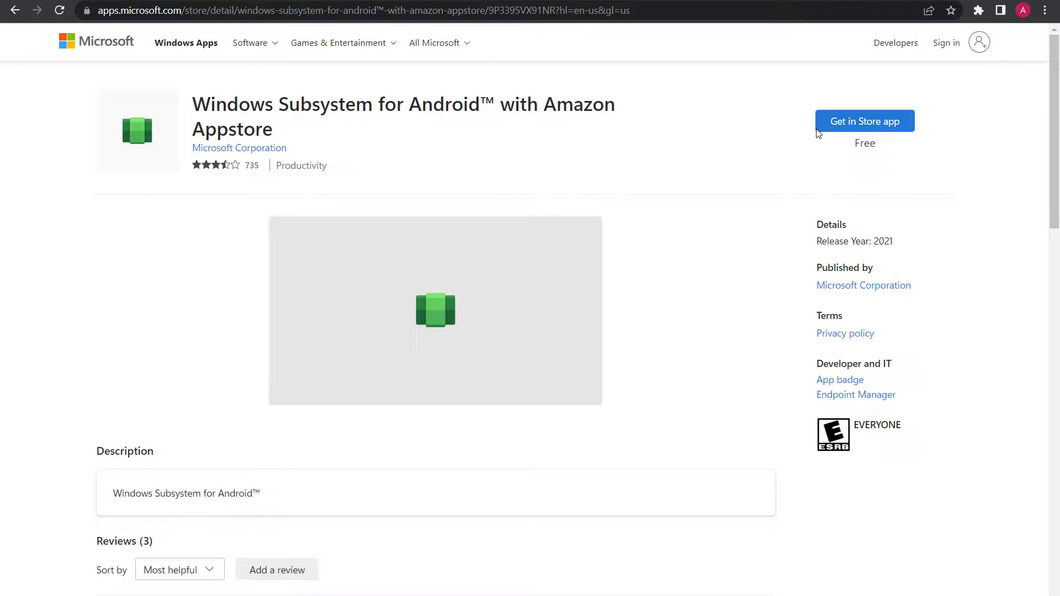
pyautogui.click(832, 127)
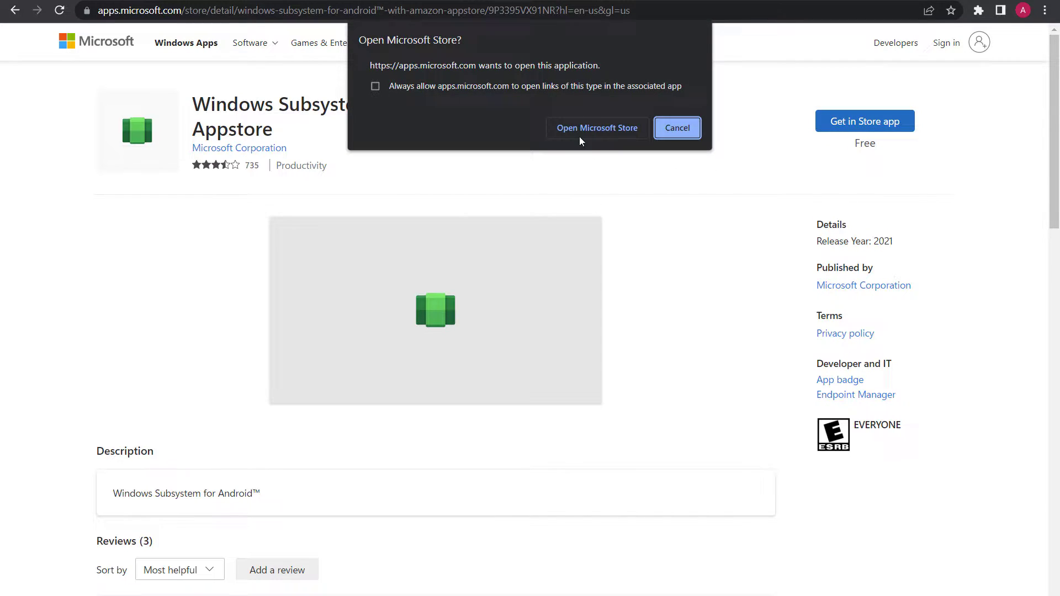
pyautogui.click(574, 129)
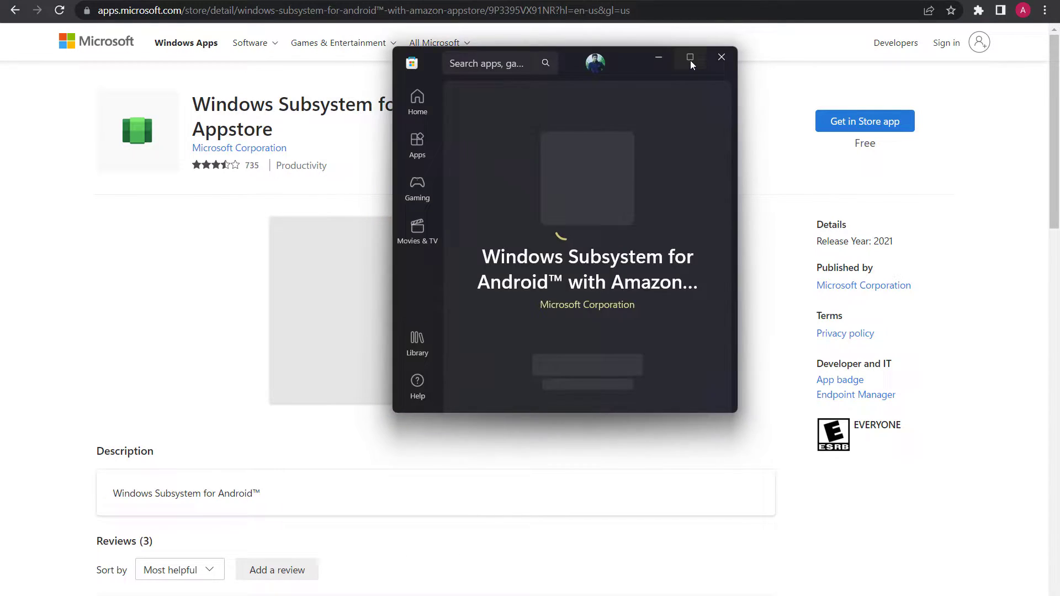
# Step: Install and download Windows Subsystem for Android with Amazon Appstore, then dismiss the finished setup dialog
pyautogui.click(690, 60)
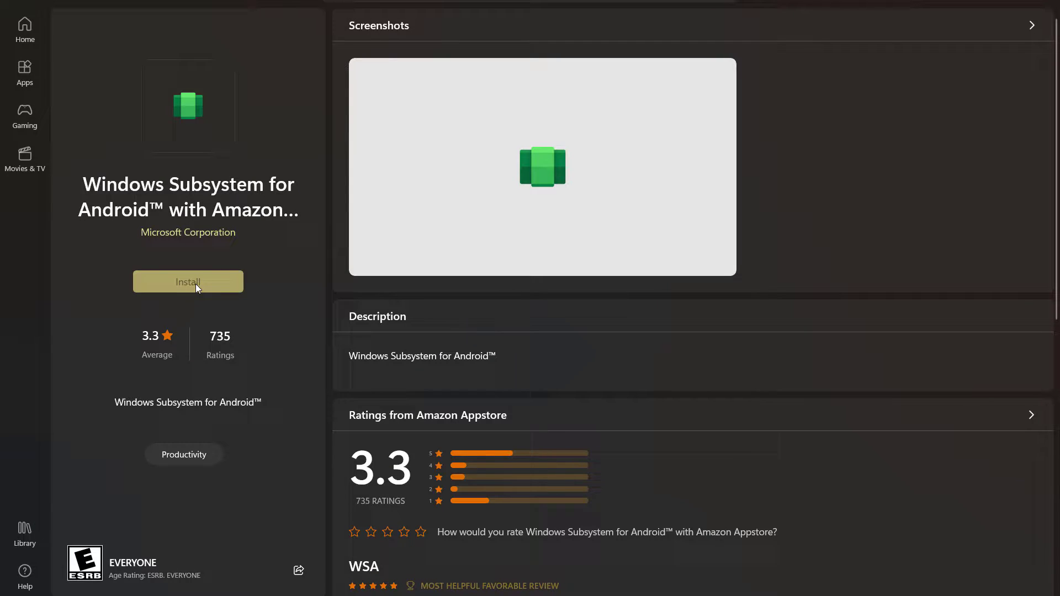
pyautogui.click(195, 284)
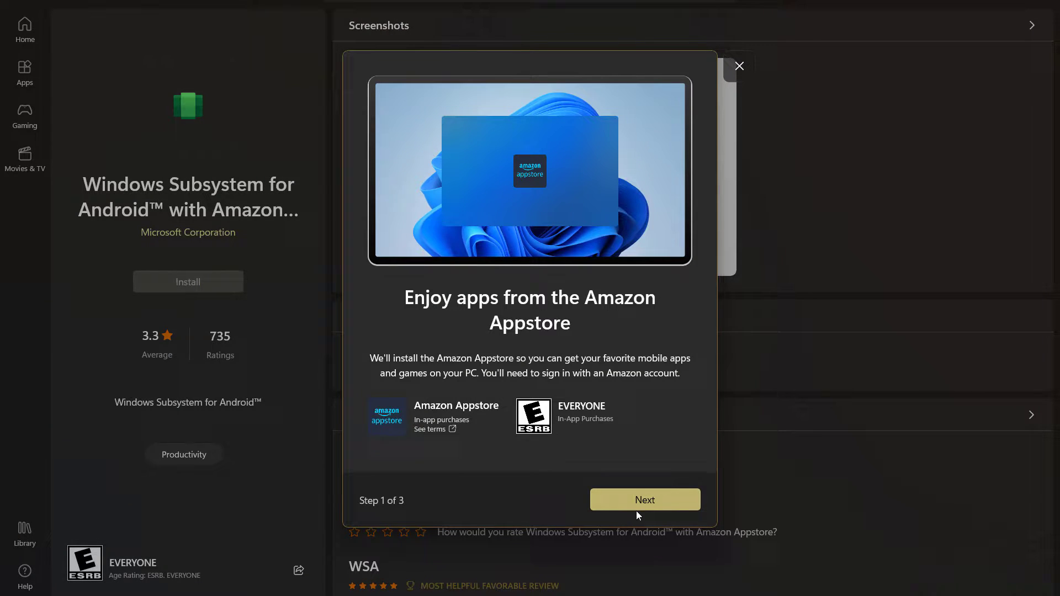
pyautogui.click(642, 508)
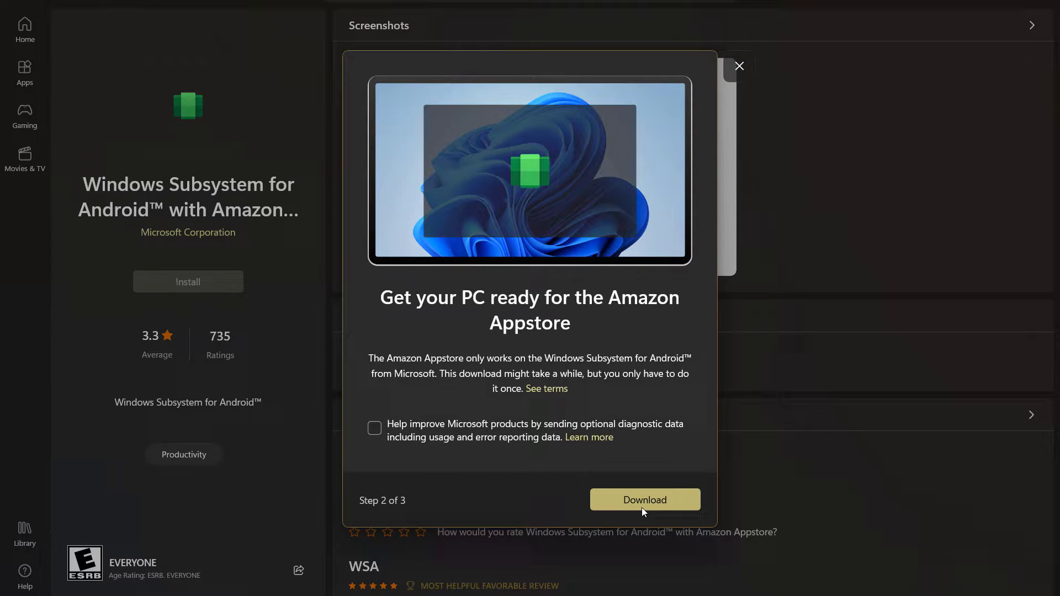
pyautogui.click(642, 508)
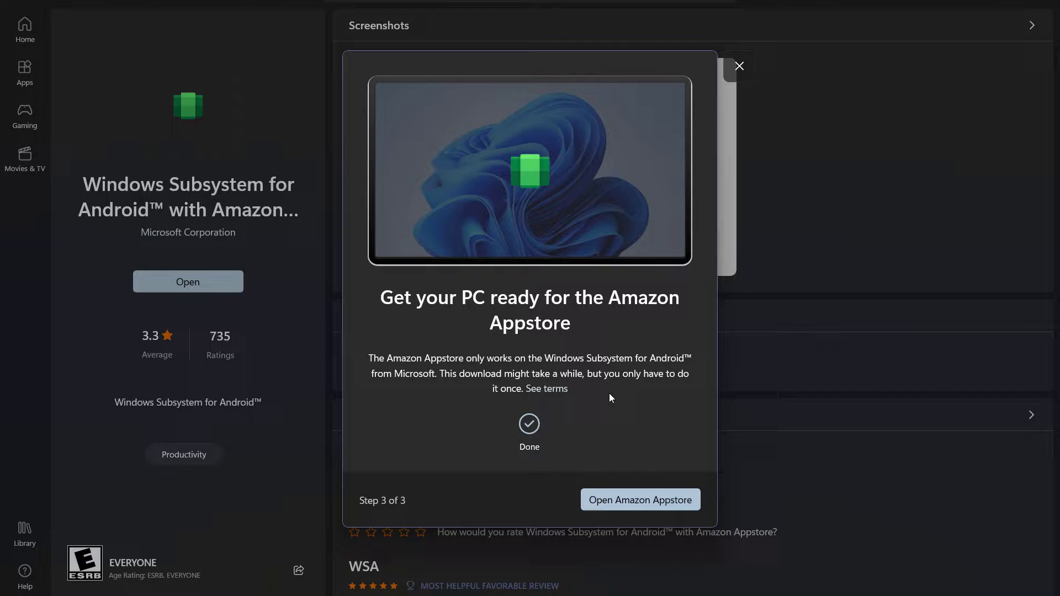
pyautogui.click(739, 68)
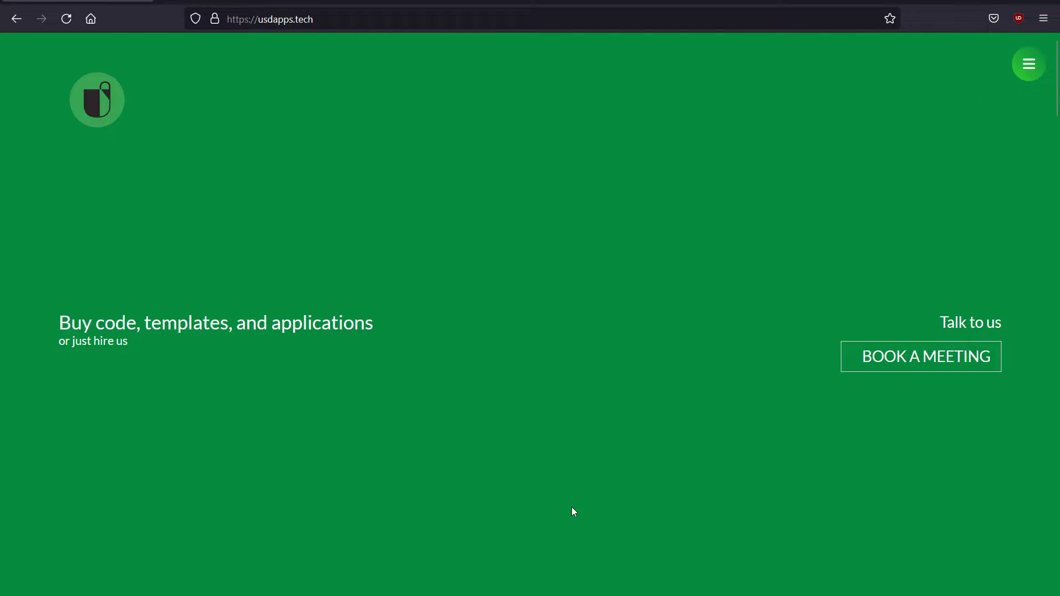
pyautogui.scroll(-3, 354, 274)
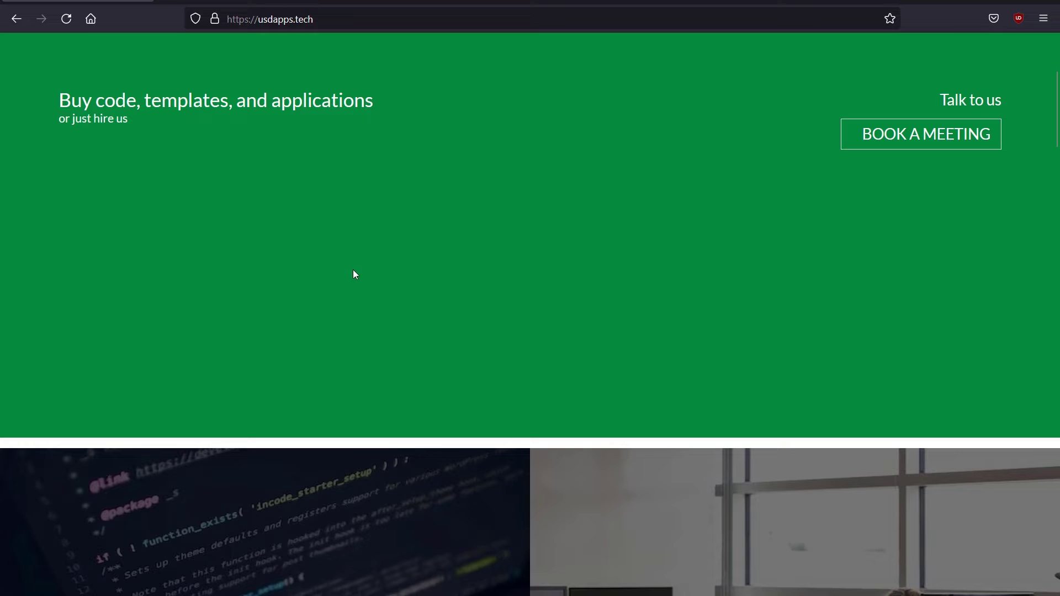
pyautogui.scroll(-1, 354, 275)
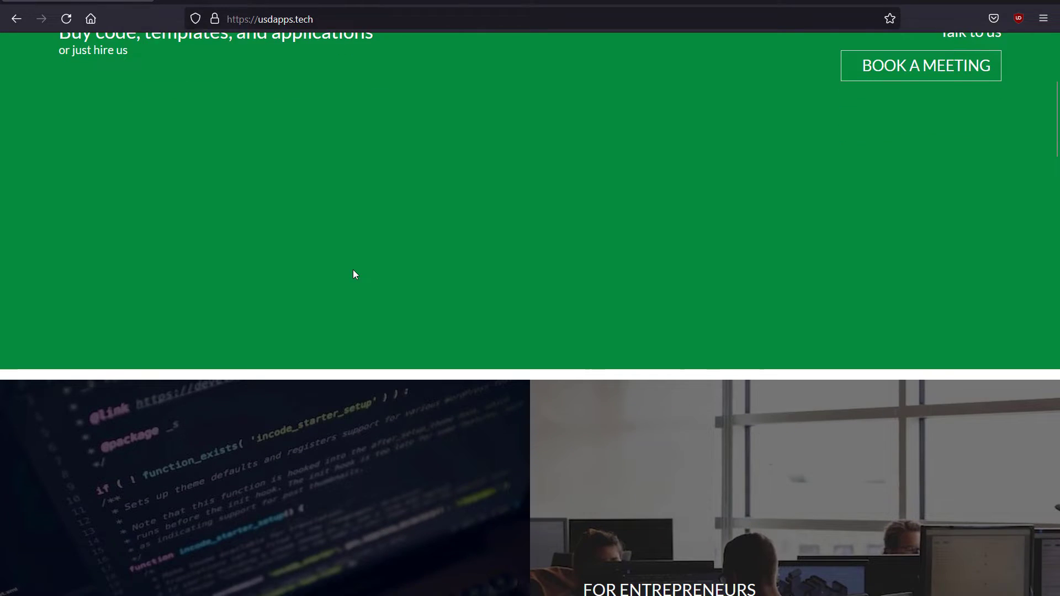
pyautogui.scroll(-1, 354, 275)
pyautogui.scroll(-1, 353, 274)
pyautogui.scroll(-2, 353, 274)
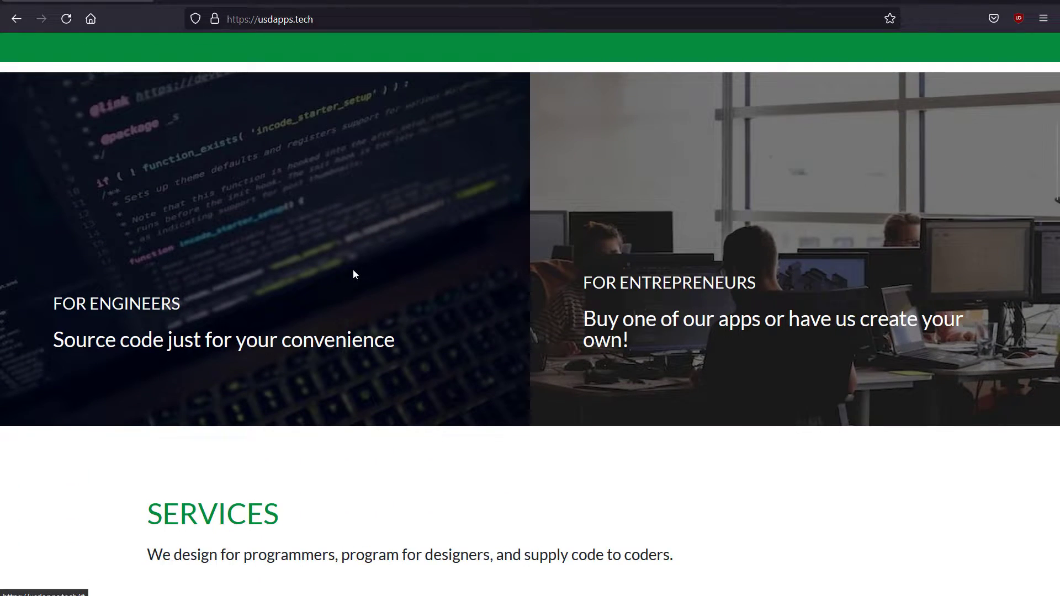
pyautogui.scroll(-1, 354, 275)
pyautogui.scroll(-1, 354, 274)
pyautogui.scroll(-1, 354, 274)
pyautogui.scroll(-1, 354, 274)
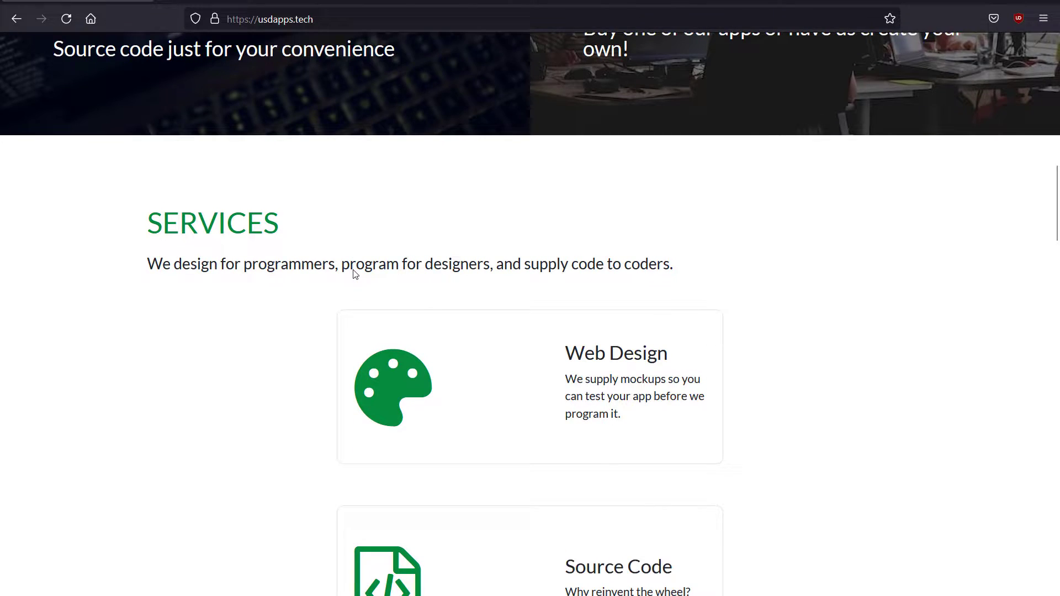
pyautogui.scroll(-1, 353, 274)
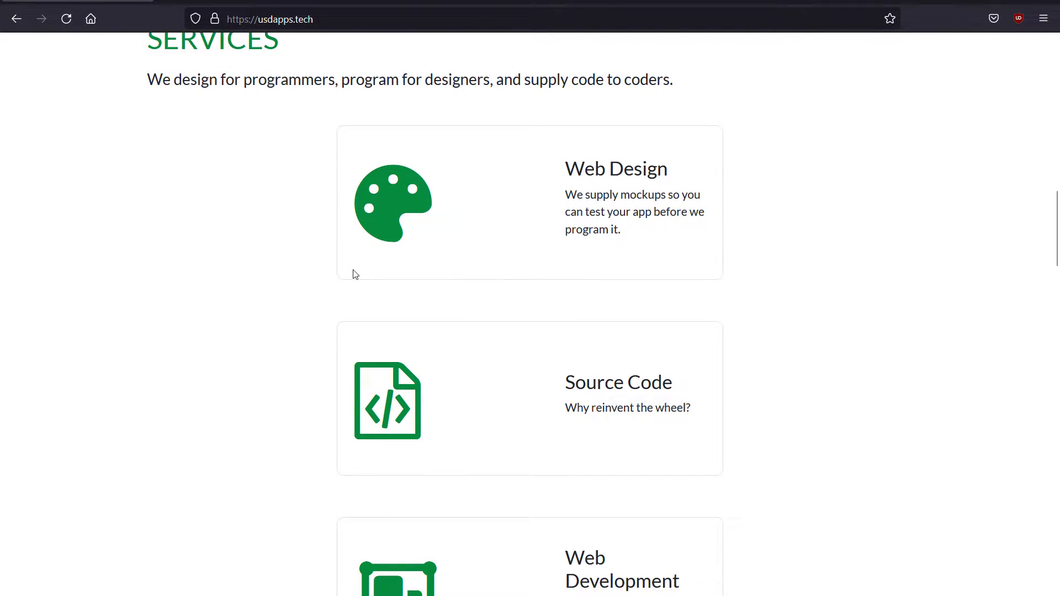
pyautogui.scroll(-1, 354, 274)
pyautogui.scroll(-1, 353, 274)
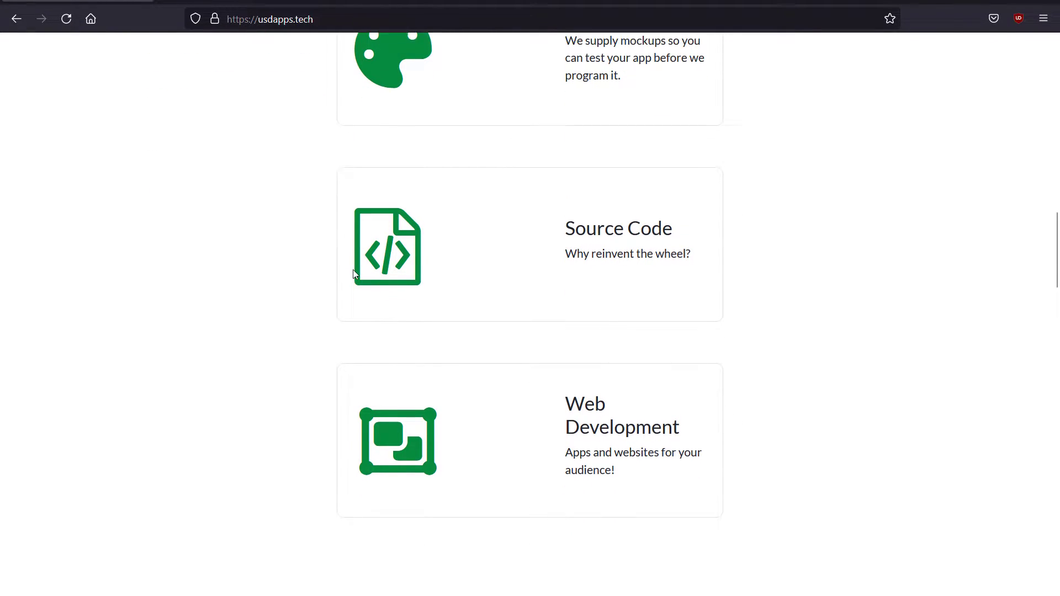
pyautogui.scroll(-1, 353, 274)
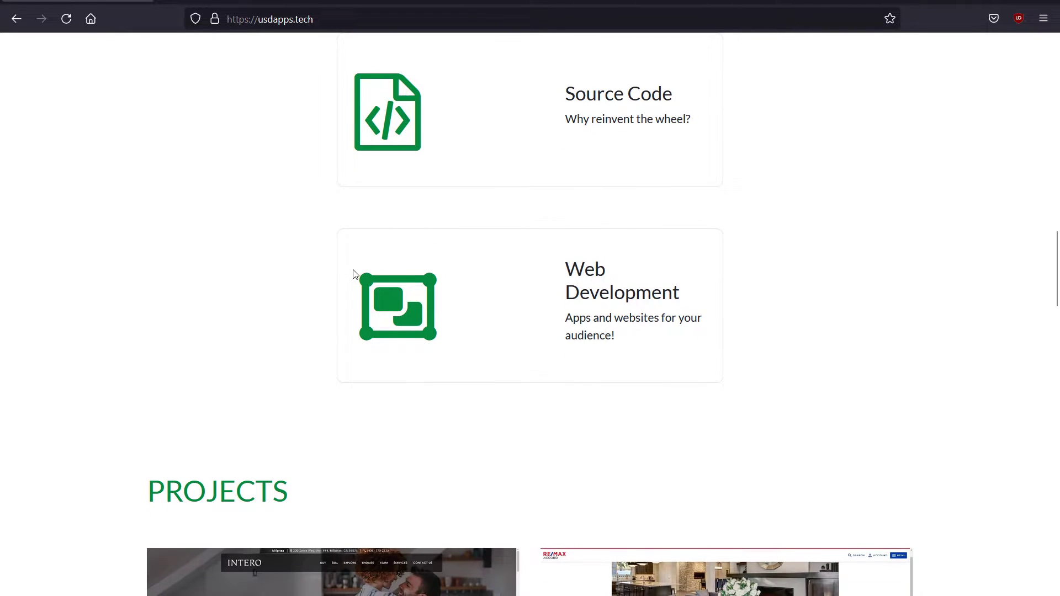
pyautogui.scroll(-1, 353, 274)
pyautogui.scroll(-1, 353, 275)
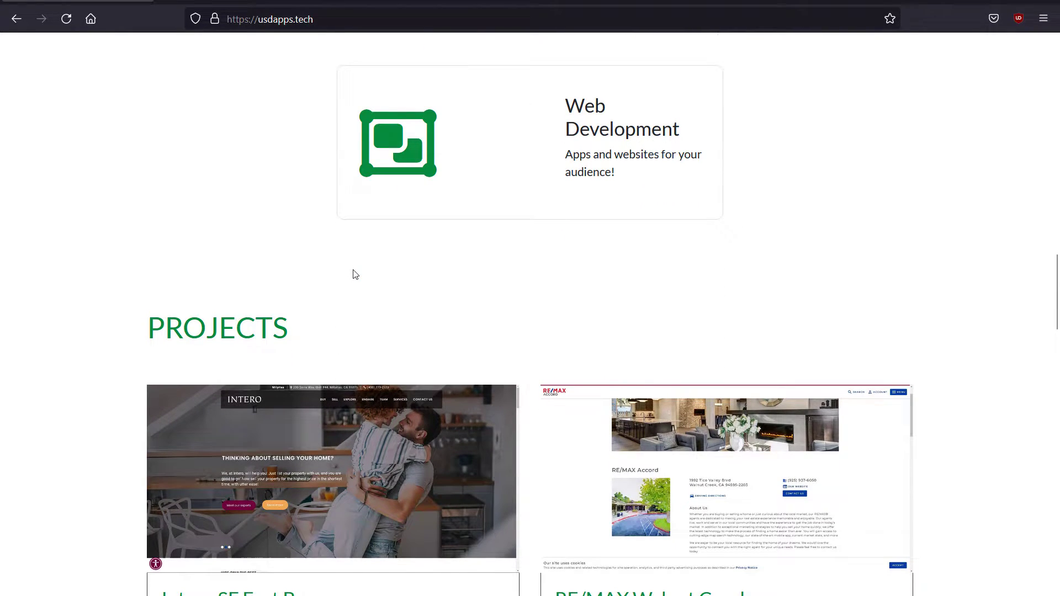
pyautogui.scroll(-2, 353, 274)
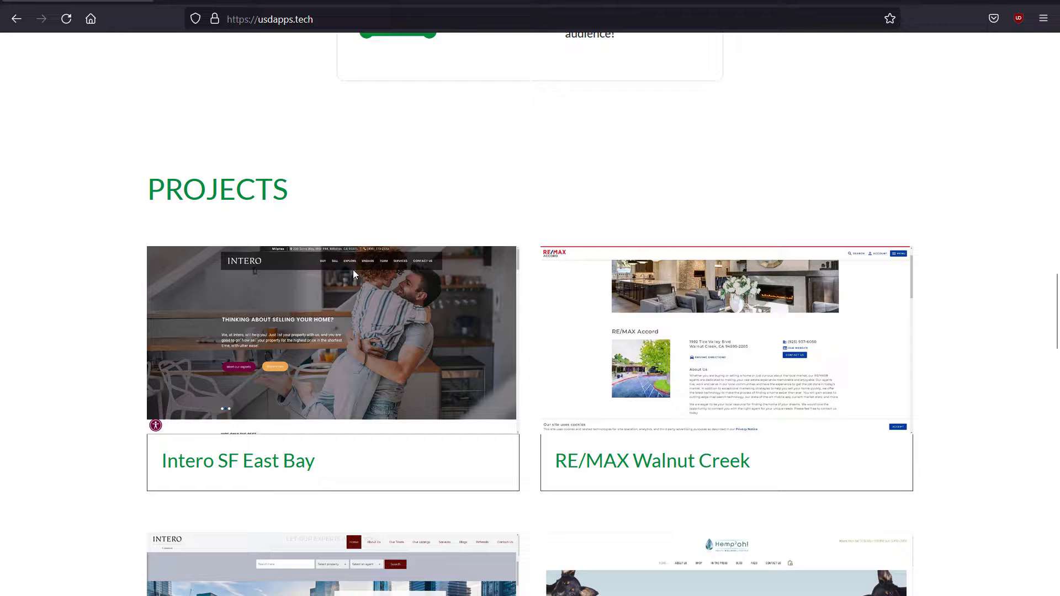
pyautogui.scroll(-1, 353, 275)
pyautogui.scroll(-1, 353, 269)
pyautogui.scroll(-1, 353, 270)
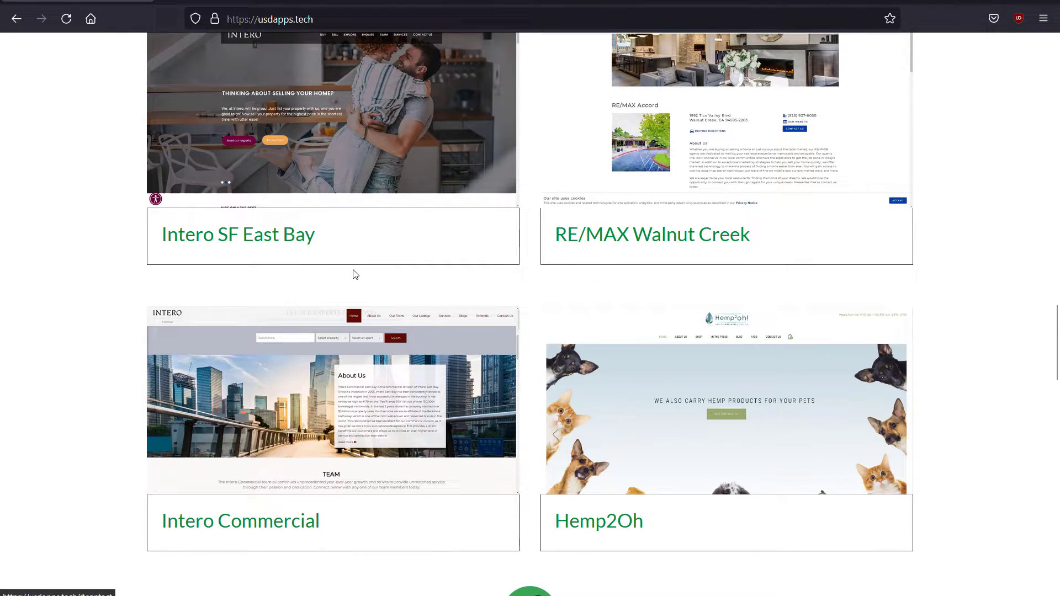
pyautogui.scroll(-1, 352, 269)
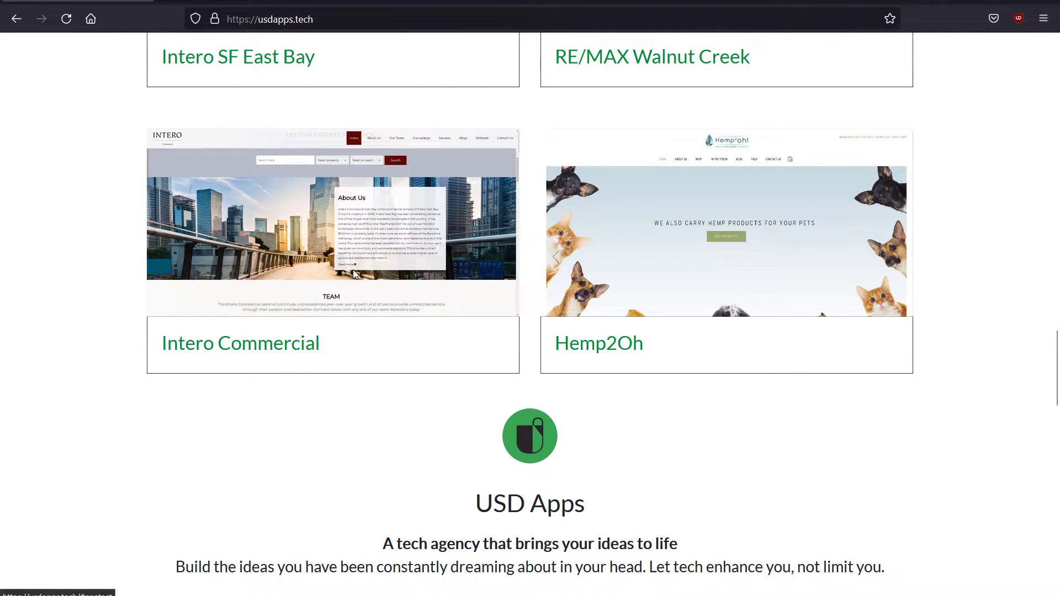
pyautogui.scroll(-1, 353, 270)
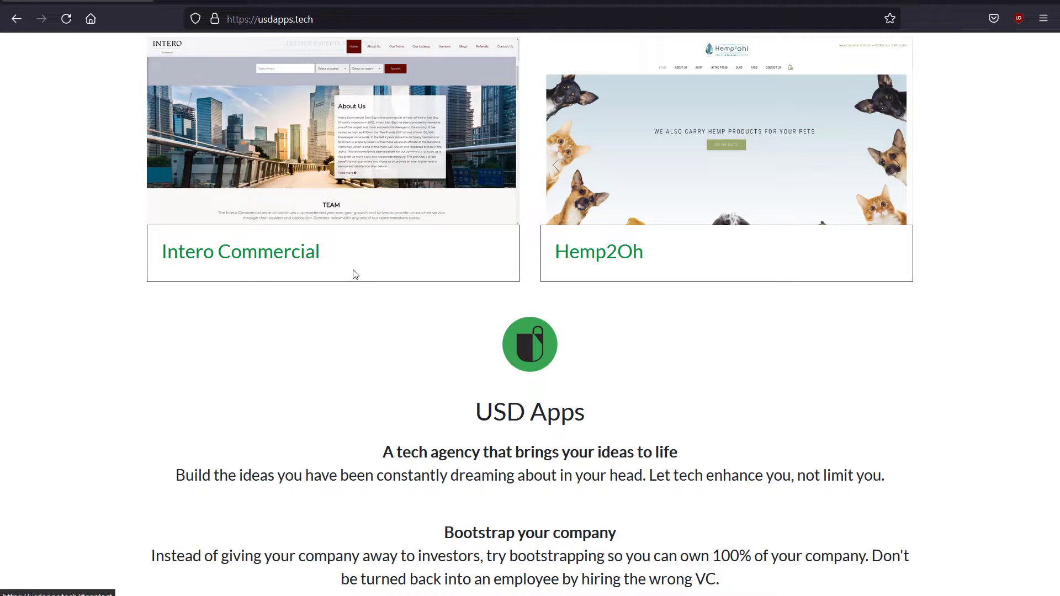
pyautogui.scroll(4, 353, 275)
pyautogui.scroll(4, 352, 274)
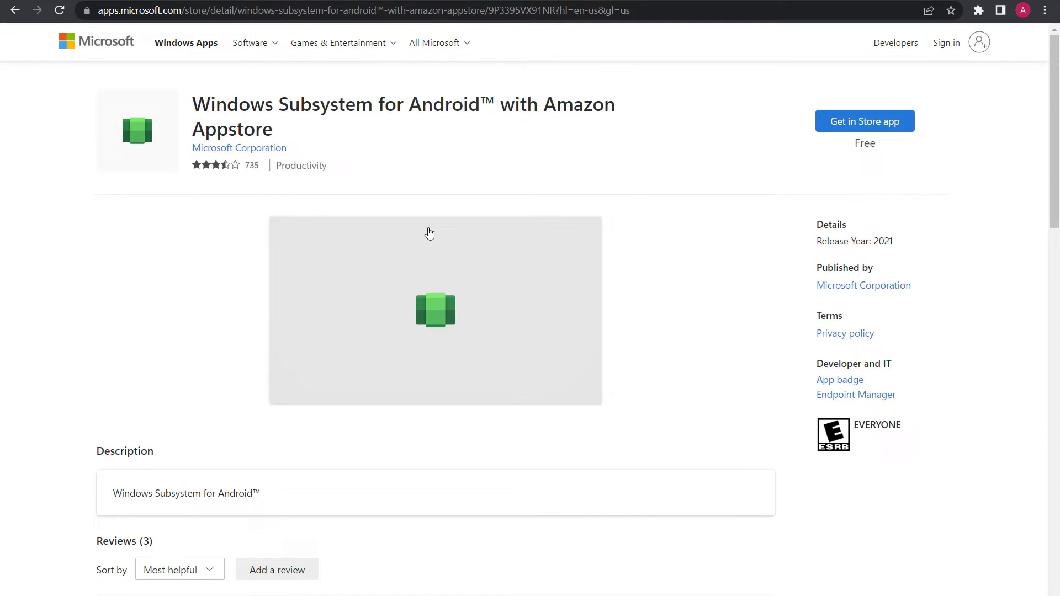
# Step: Load the Android platform-tools release page in a new tab and choose the Windows download
pyautogui.hotkey('ctrl', 't')
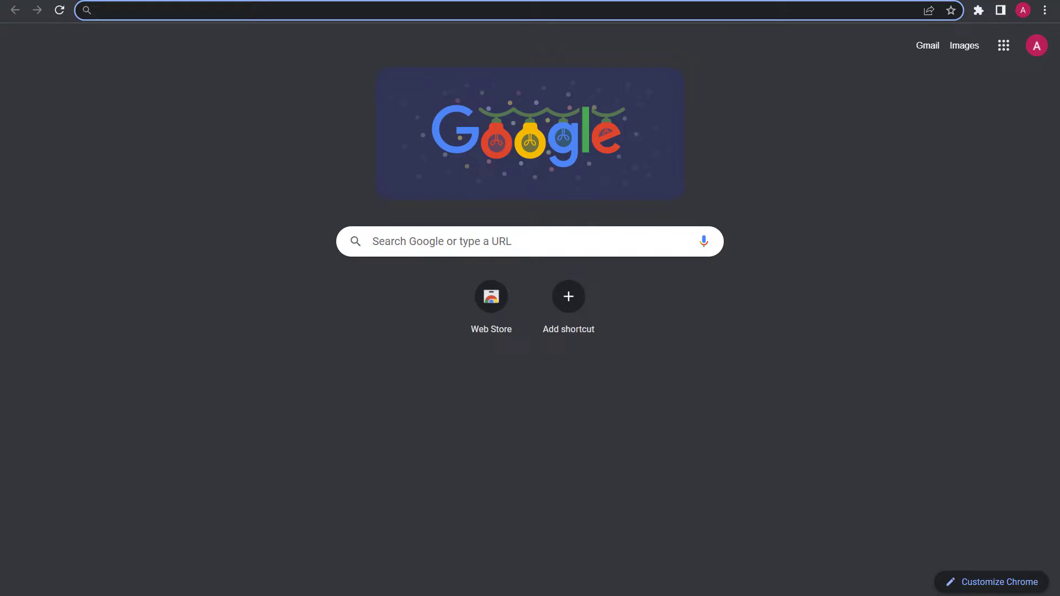
pyautogui.write('developer.androi')
pyautogui.press('Return')
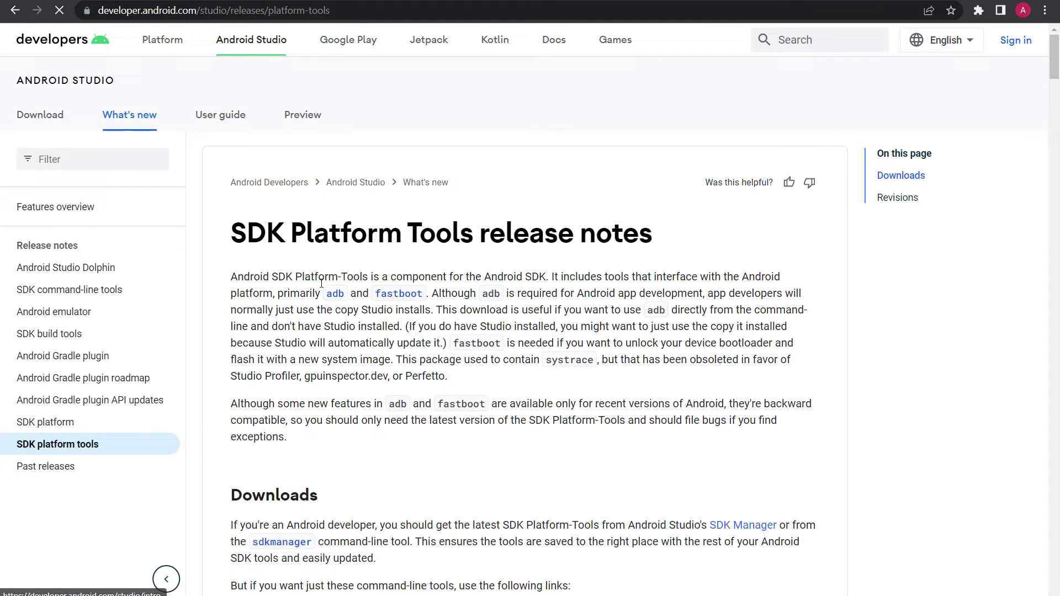
pyautogui.scroll(-2, 351, 302)
pyautogui.scroll(-2, 351, 302)
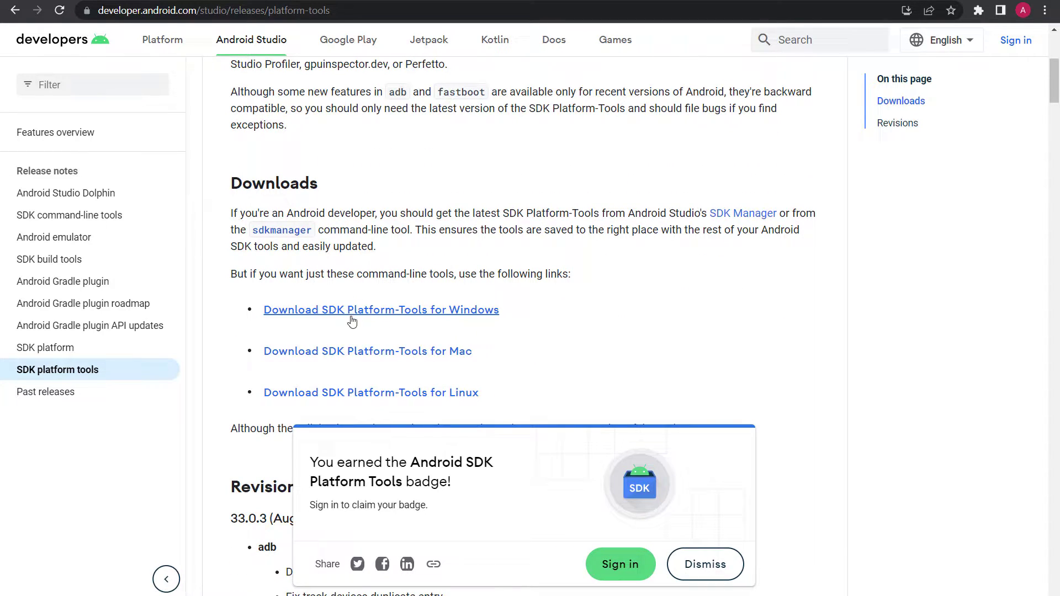
pyautogui.click(349, 320)
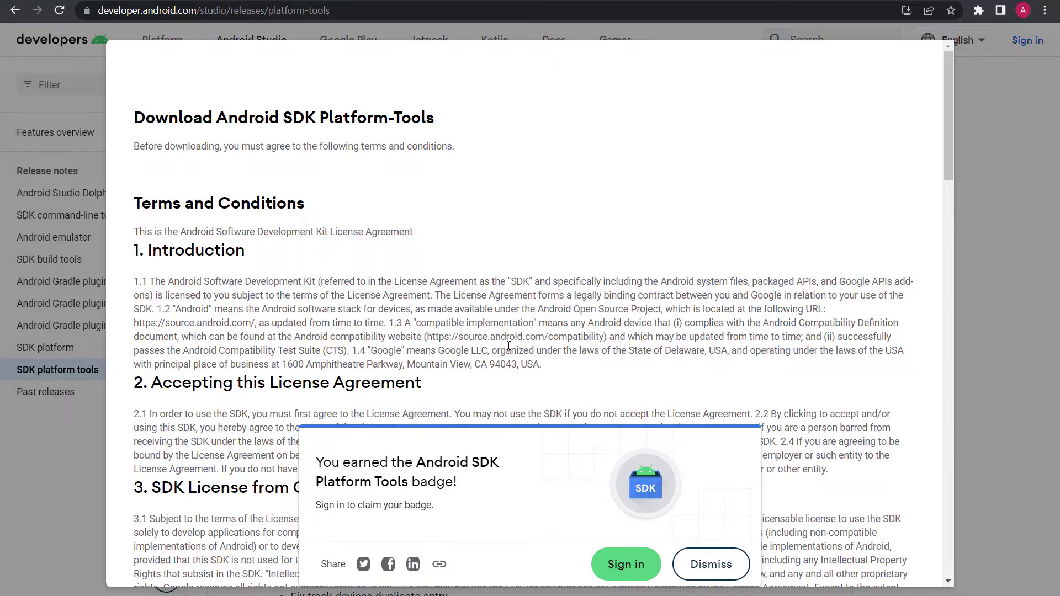
pyautogui.scroll(-5, 509, 347)
pyautogui.scroll(-10, 509, 347)
pyautogui.scroll(-5, 508, 346)
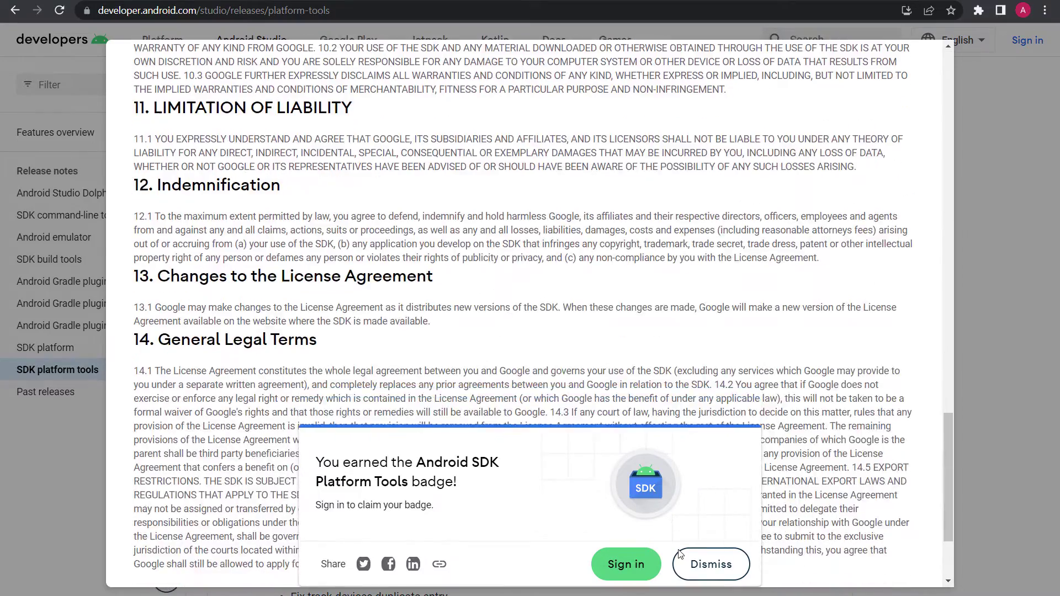
# Step: Accept the license terms and download the SDK Platform-Tools zip for Windows
pyautogui.click(710, 564)
pyautogui.scroll(-2, 473, 394)
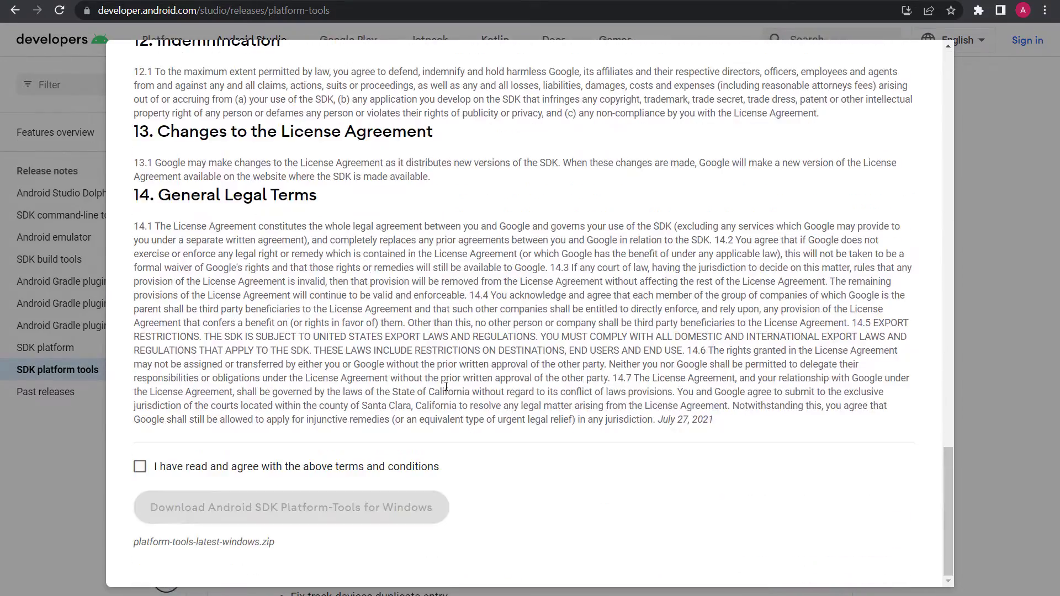
pyautogui.click(140, 467)
pyautogui.click(248, 507)
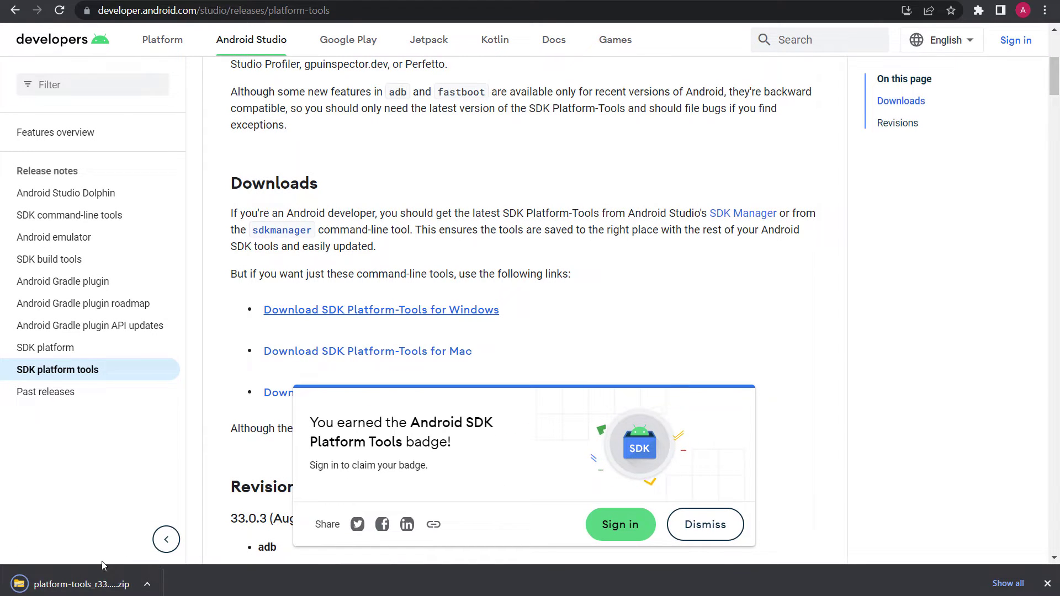
# Step: Copy the platform-tools folder from inside the downloaded zip
pyautogui.click(91, 584)
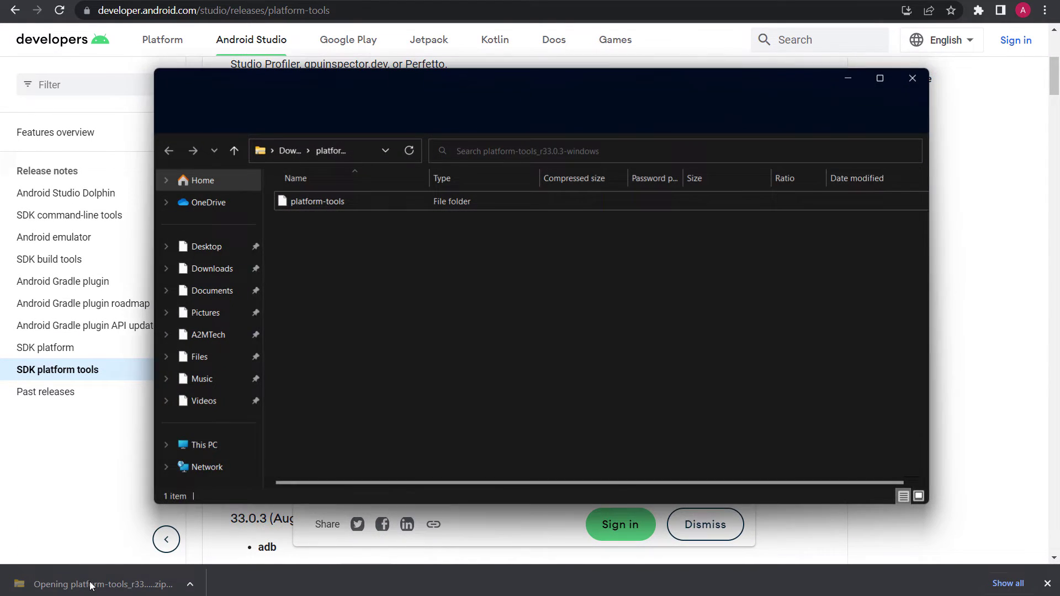
pyautogui.rightClick(312, 202)
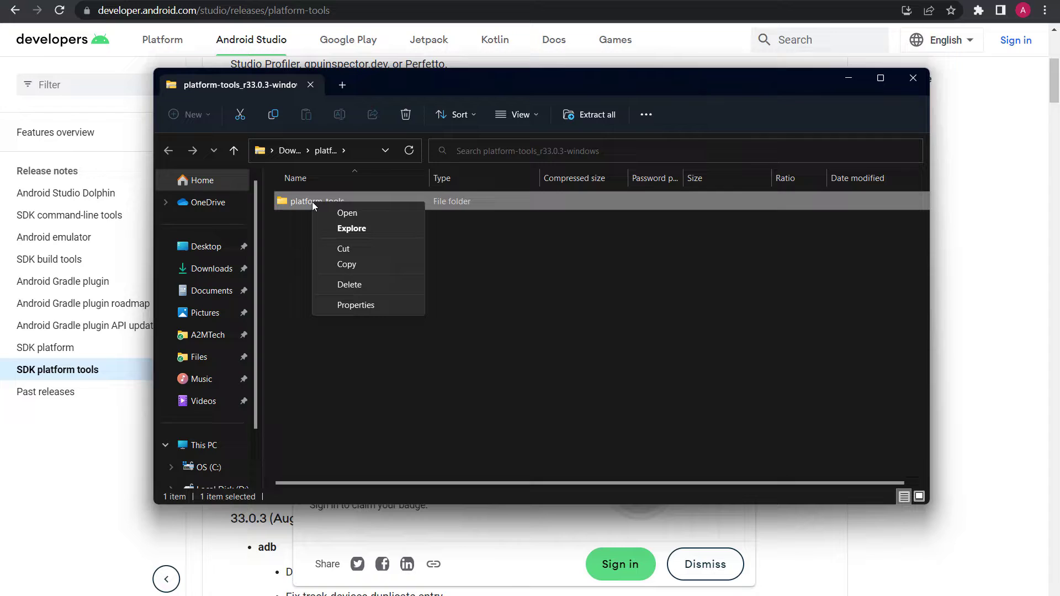
pyautogui.click(339, 267)
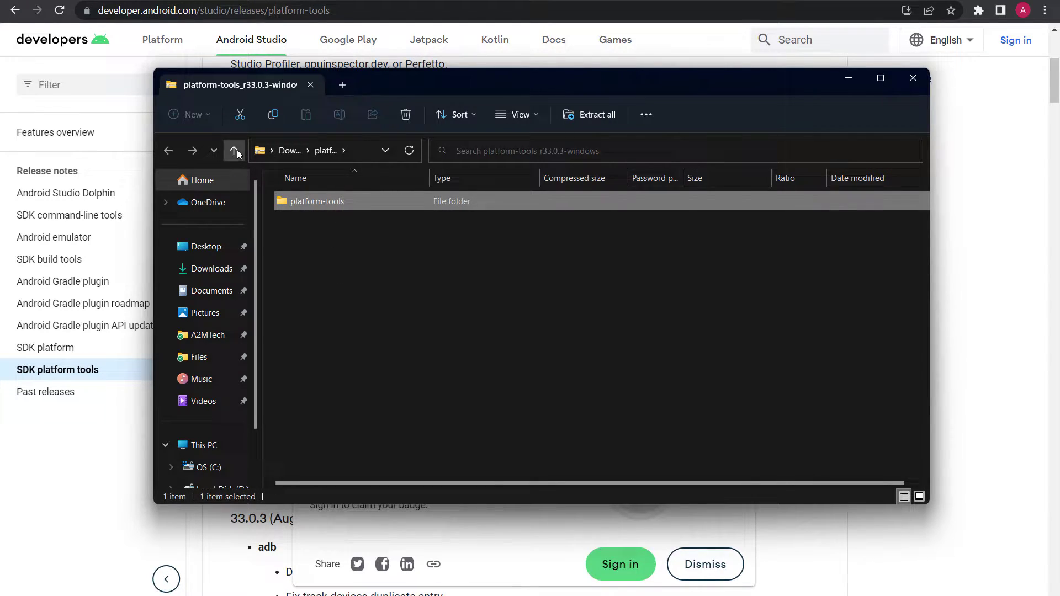
# Step: Paste the platform-tools folder into the empty New folder in Downloads
pyautogui.click(237, 149)
pyautogui.rightClick(337, 248)
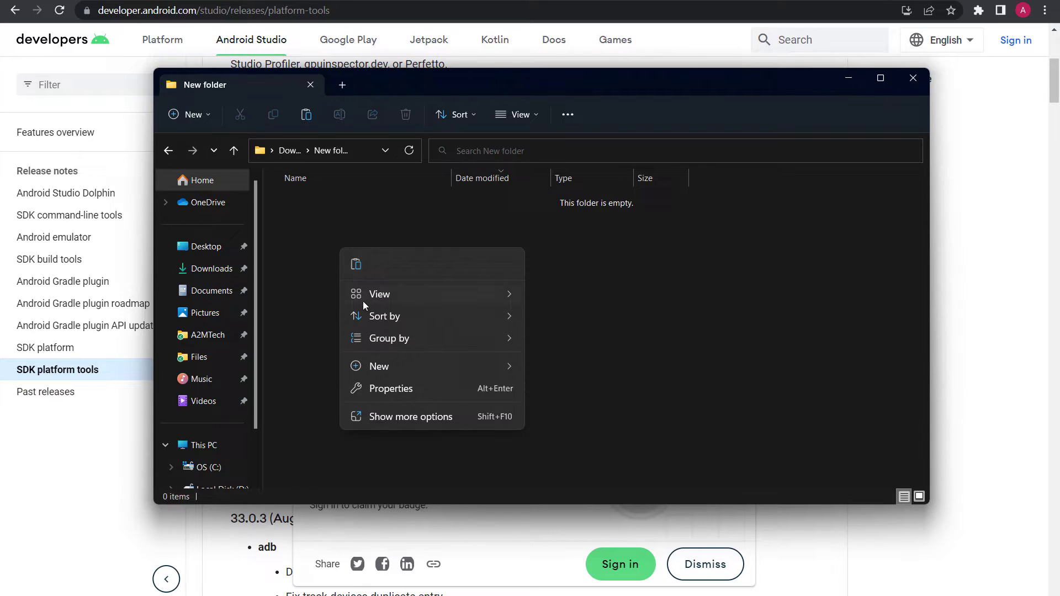
pyautogui.click(418, 416)
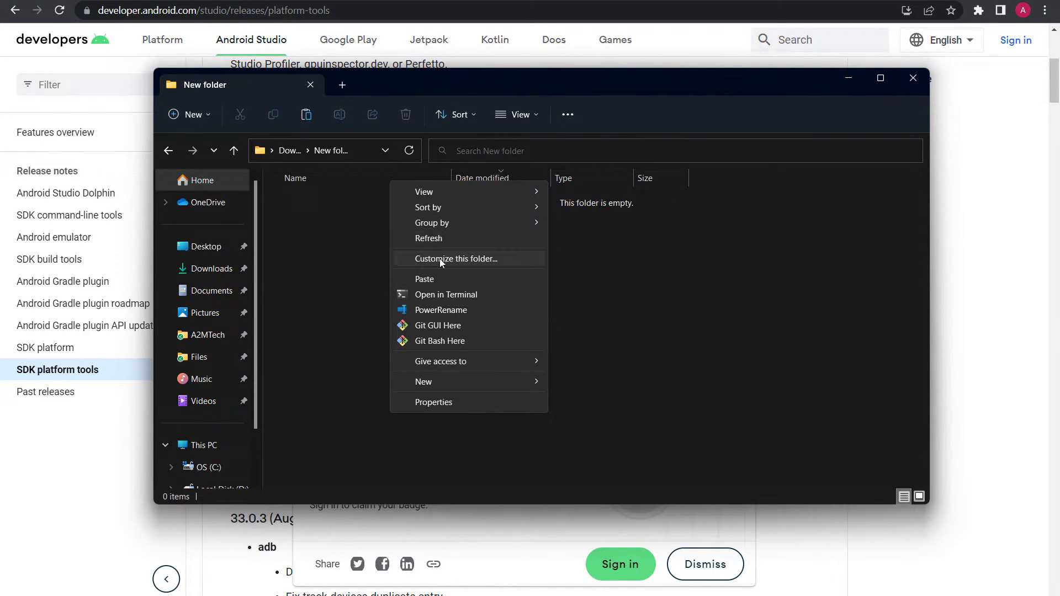
pyautogui.click(434, 279)
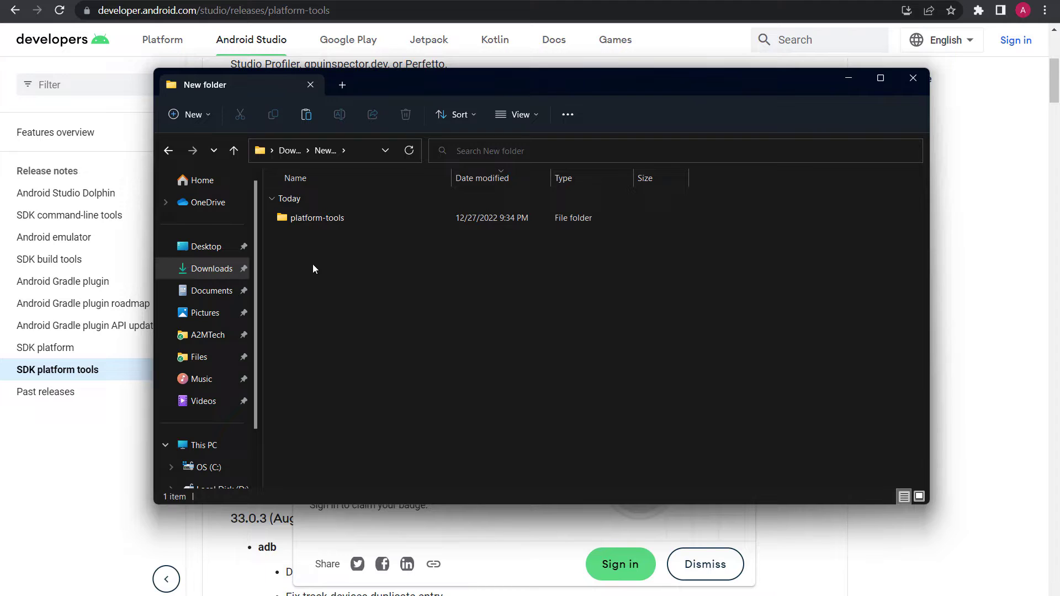
# Step: Paste the Instagram APK into the platform-tools folder
pyautogui.click(306, 220)
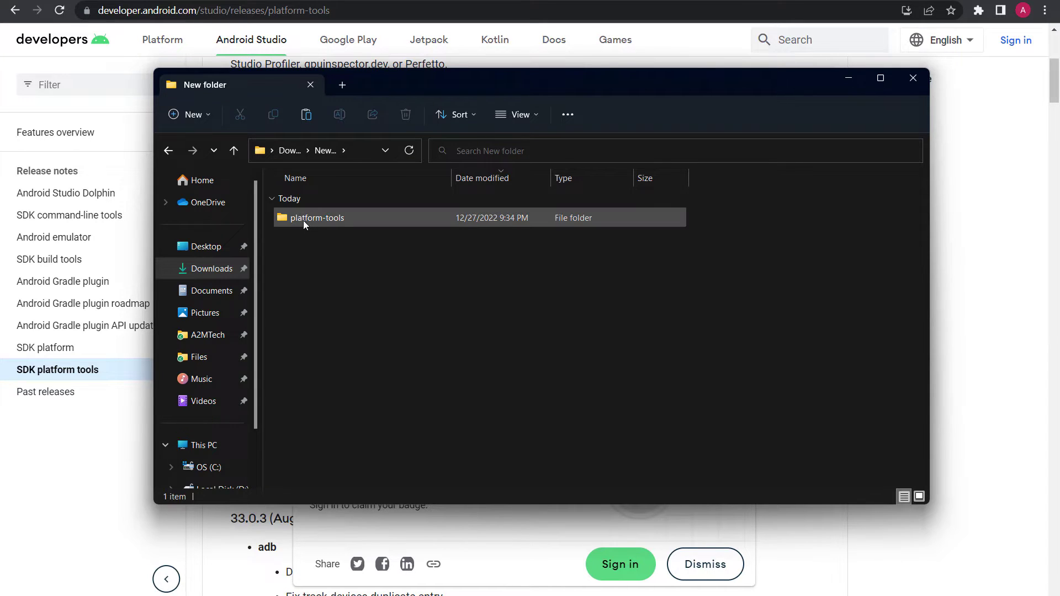
pyautogui.doubleClick(303, 220)
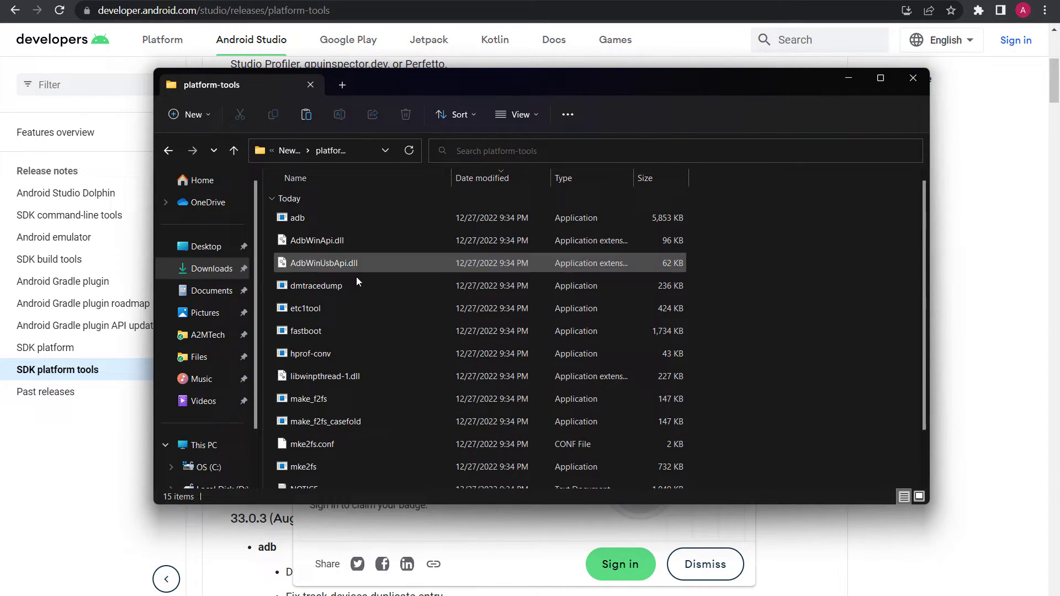
pyautogui.rightClick(750, 277)
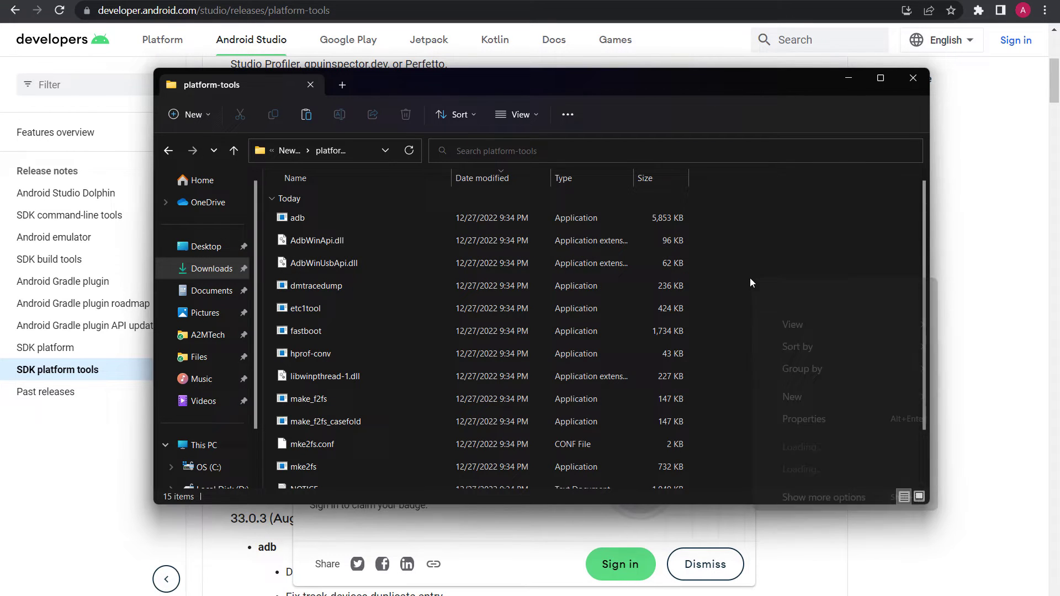
pyautogui.click(786, 474)
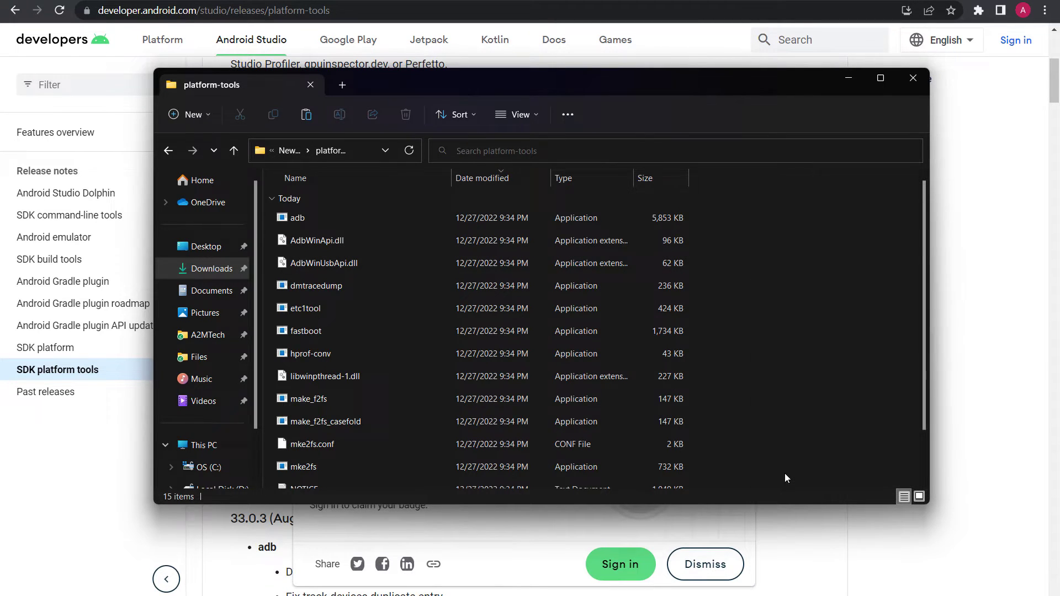
pyautogui.click(816, 324)
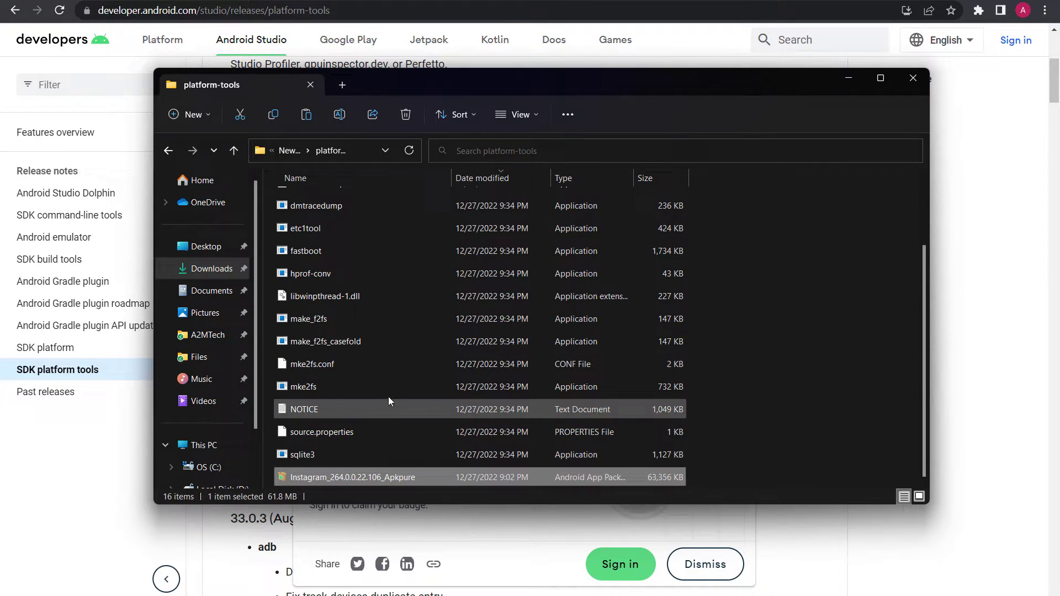
pyautogui.scroll(2, 402, 374)
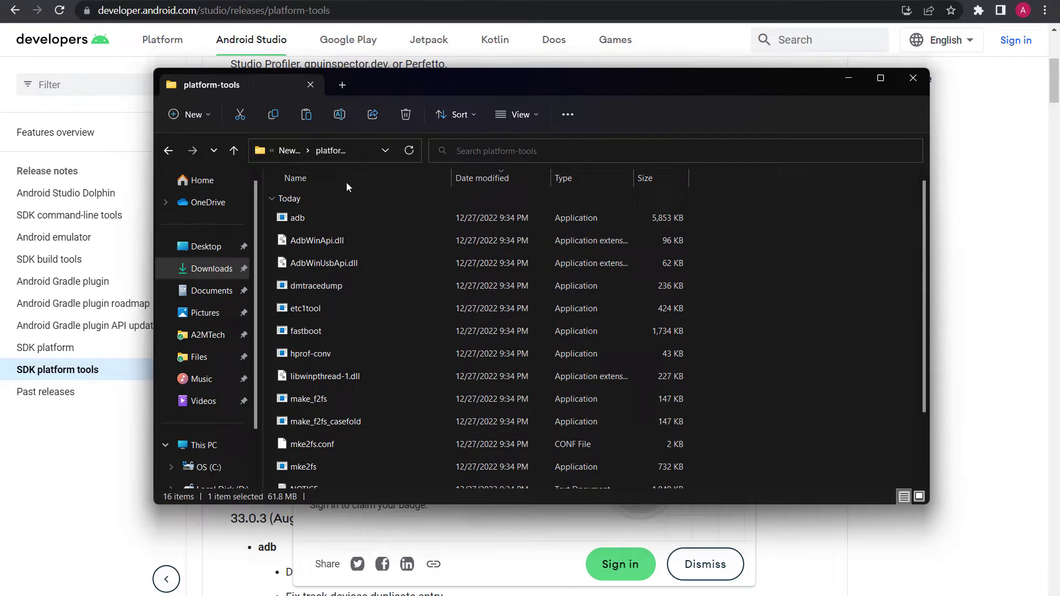
# Step: Copy the platform-tools folder path from the address bar and bring up Windows search
pyautogui.click(363, 150)
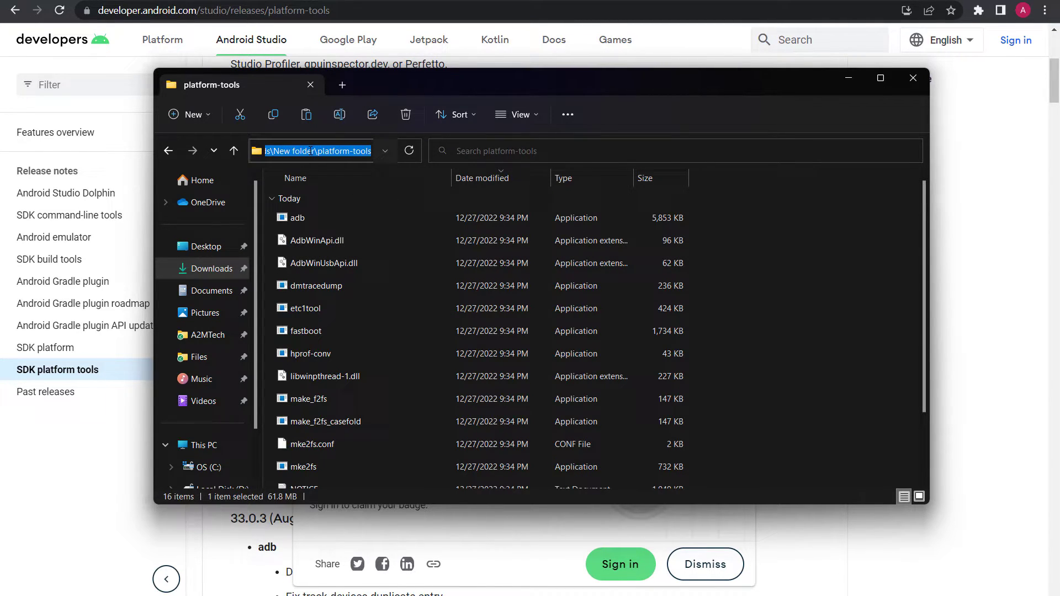
pyautogui.click(338, 209)
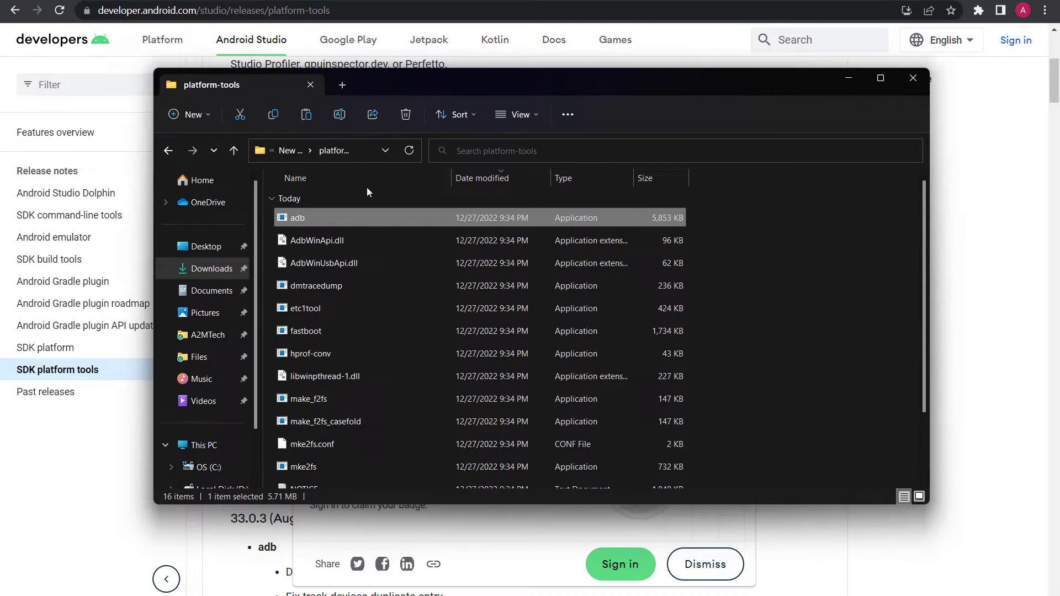
pyautogui.click(362, 152)
pyautogui.rightClick(347, 151)
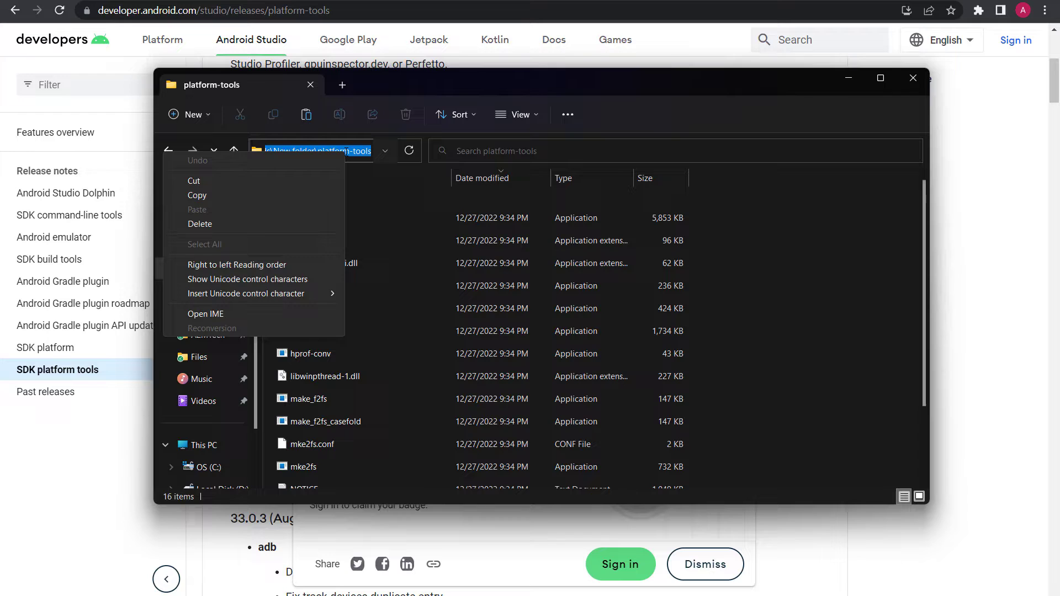
pyautogui.click(263, 200)
pyautogui.press('super')
pyautogui.write('cmd')
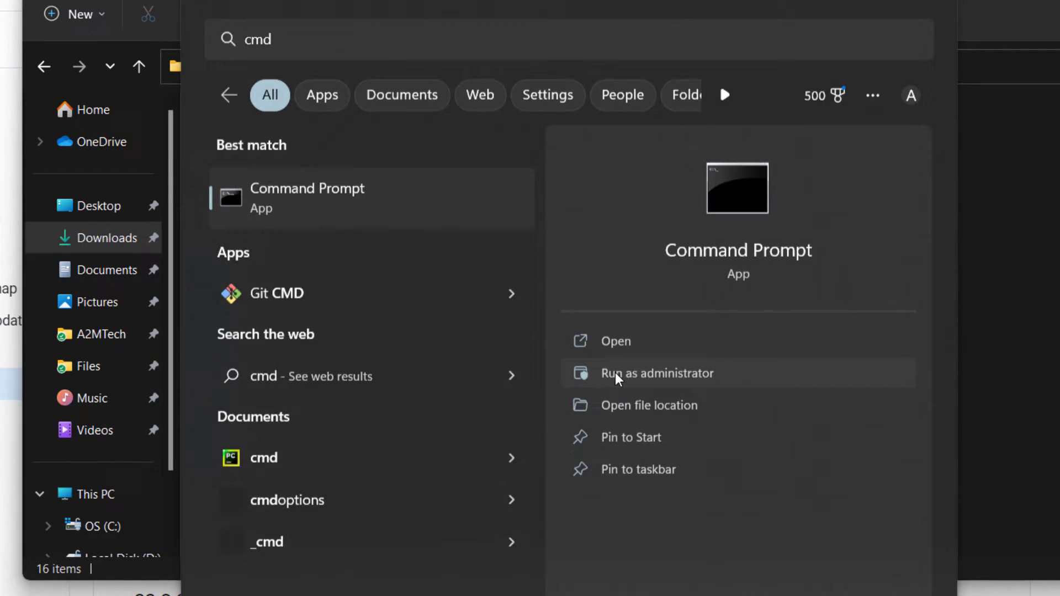
# Step: Start an administrator Command Prompt and cd into the pasted platform-tools path
pyautogui.click(568, 359)
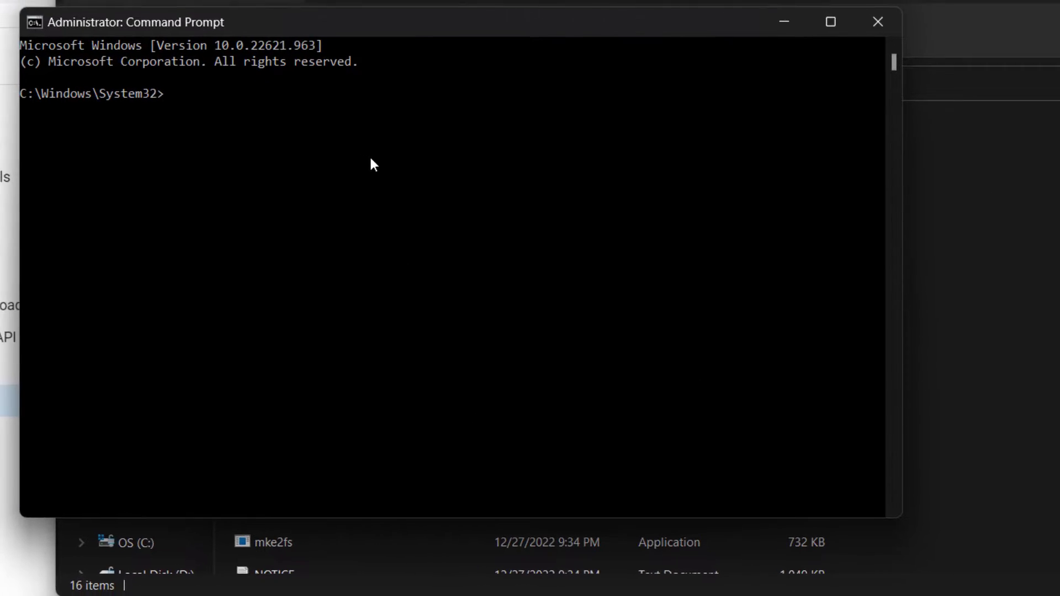
pyautogui.click(385, 164)
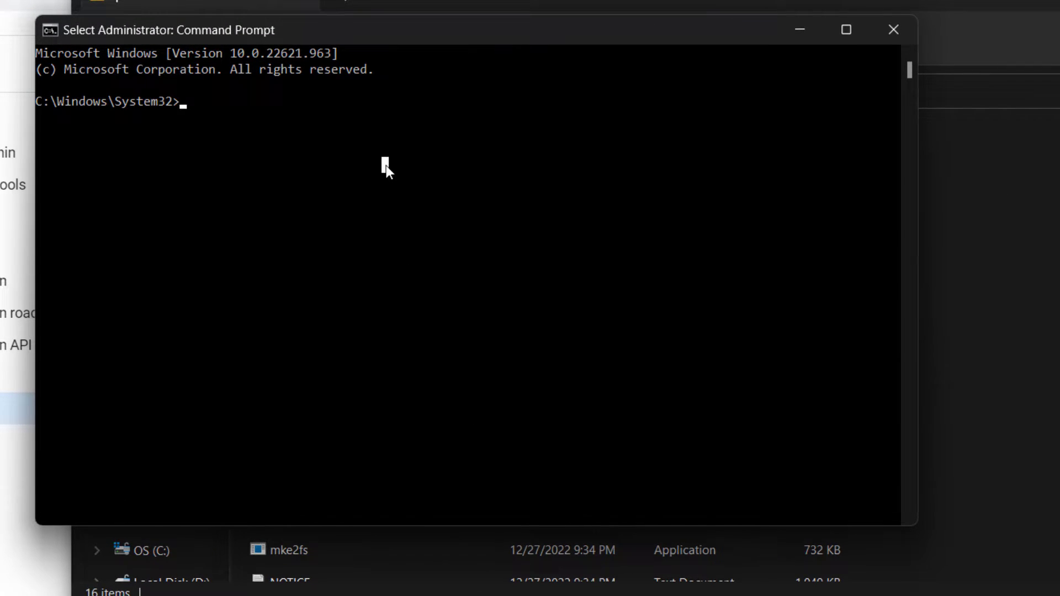
pyautogui.write('cd')
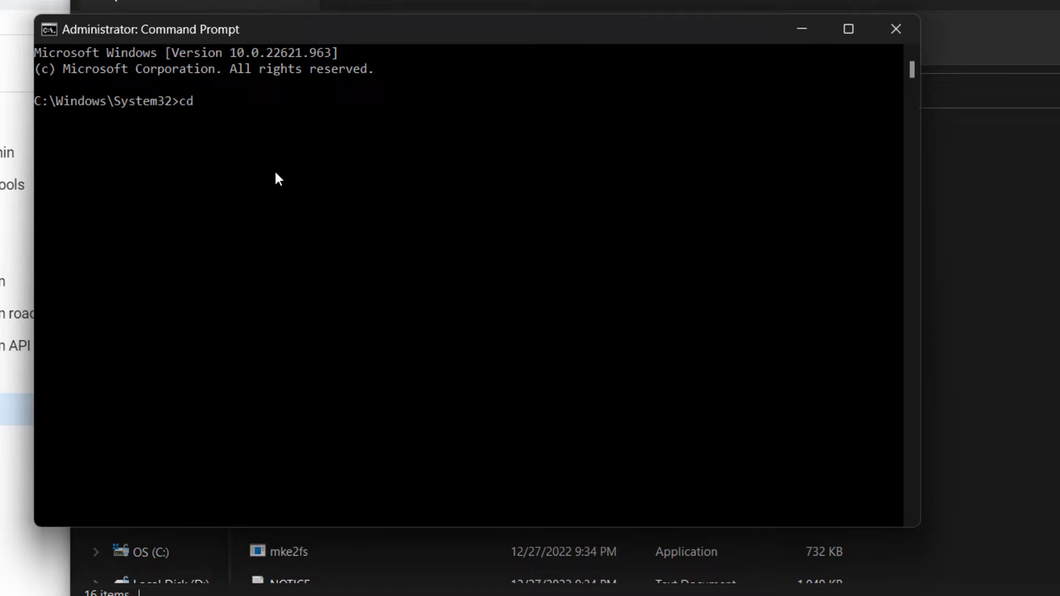
pyautogui.hotkey('ctrl', 'v')
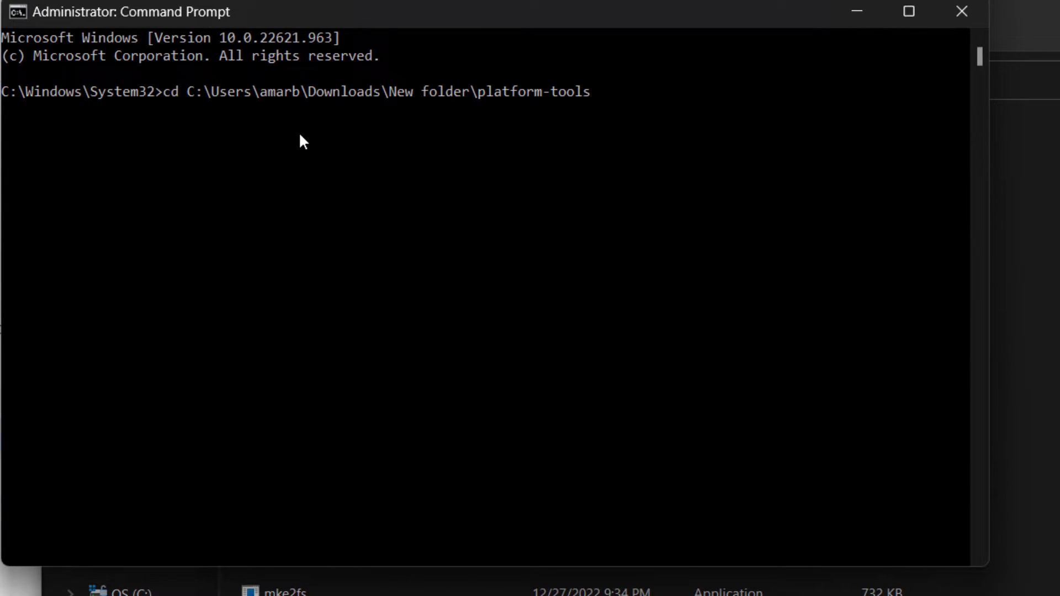
pyautogui.press('Return')
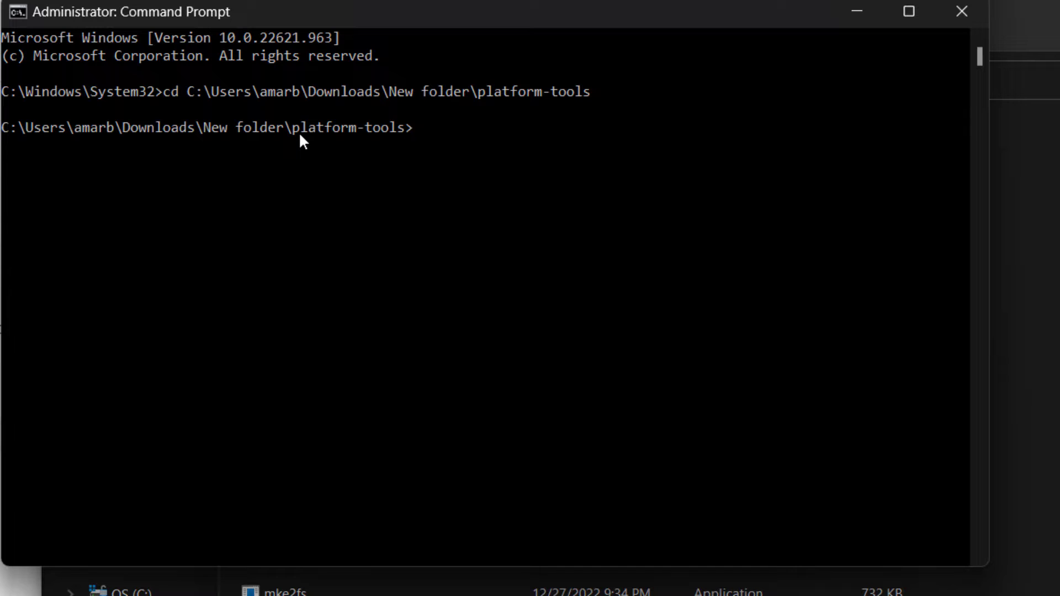
pyautogui.write('adb ')
pyautogui.write('devices')
# Step: Run 'adb devices' twice, which lists no attached devices, then bring up Windows search
pyautogui.press('Return')
pyautogui.press('Up')
pyautogui.press('Return')
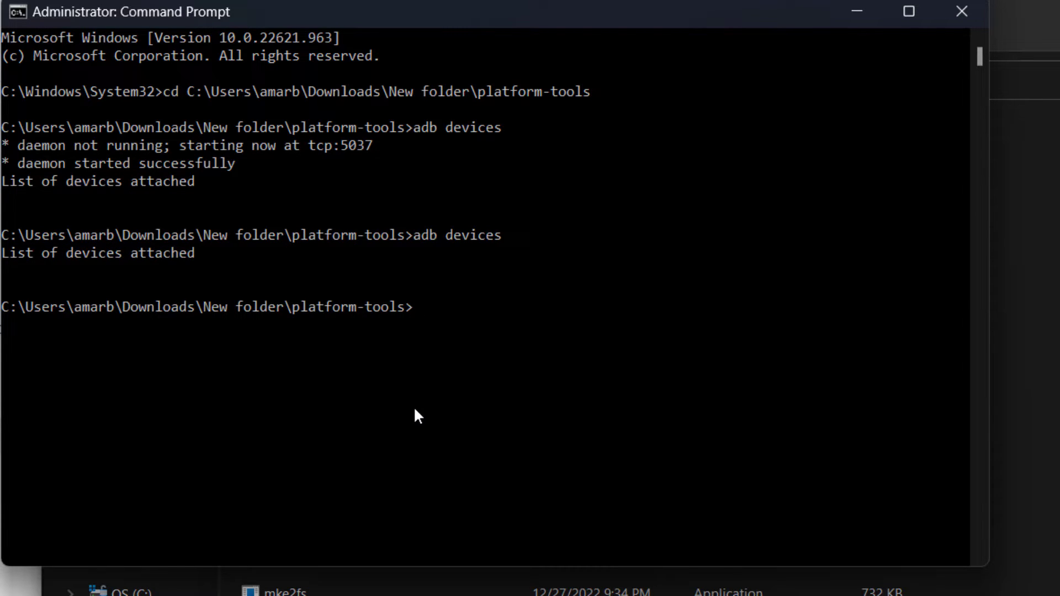
pyautogui.press('super')
pyautogui.write('windows')
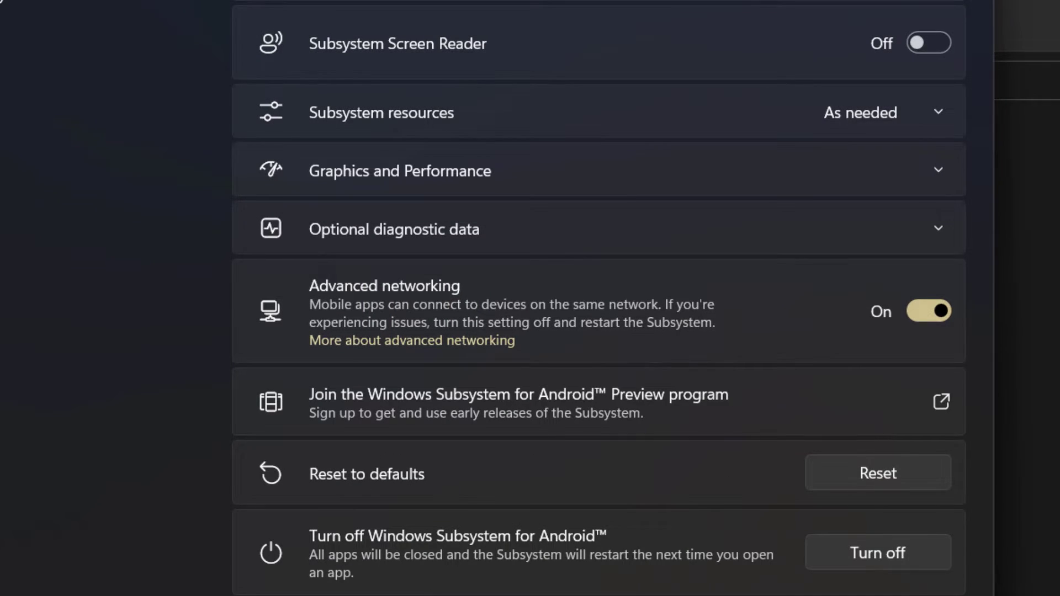
# Step: Turn on Developer mode in the subsystem's Developer settings and rerun 'adb devices', still listing none
pyautogui.click(120, 86)
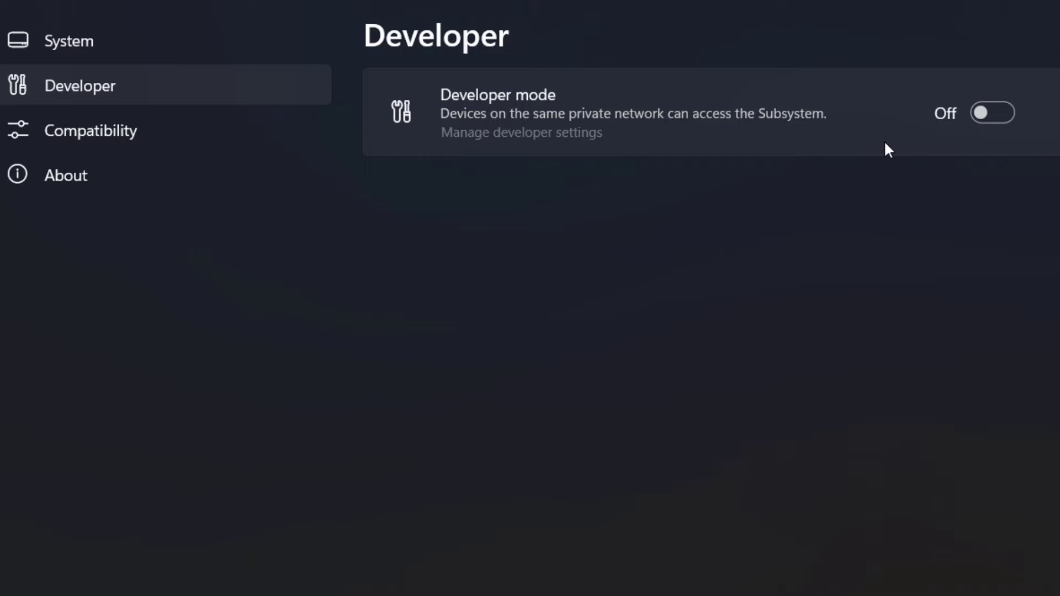
pyautogui.click(983, 117)
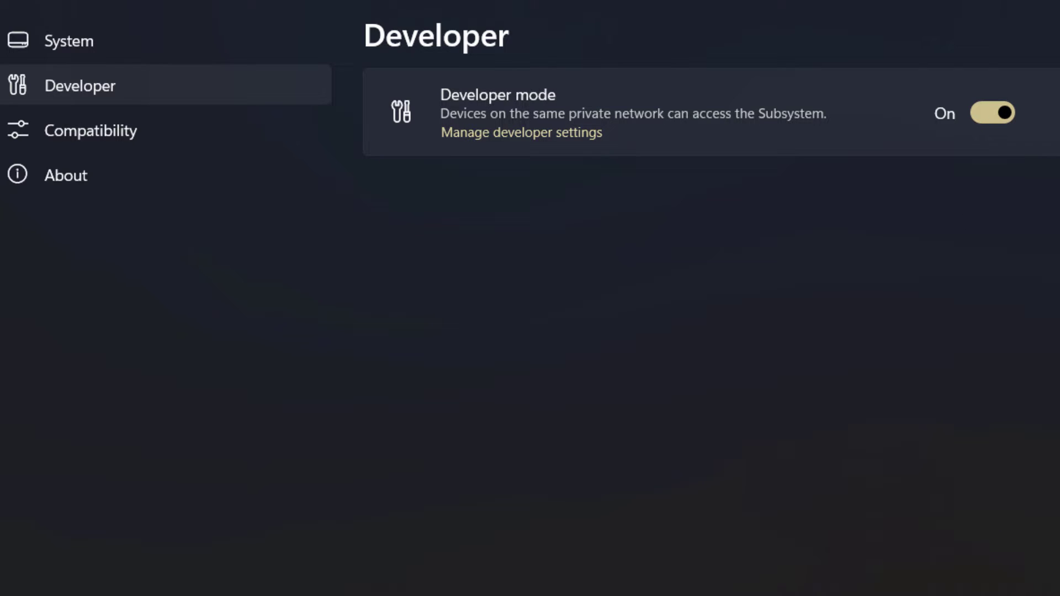
pyautogui.write('adb devices')
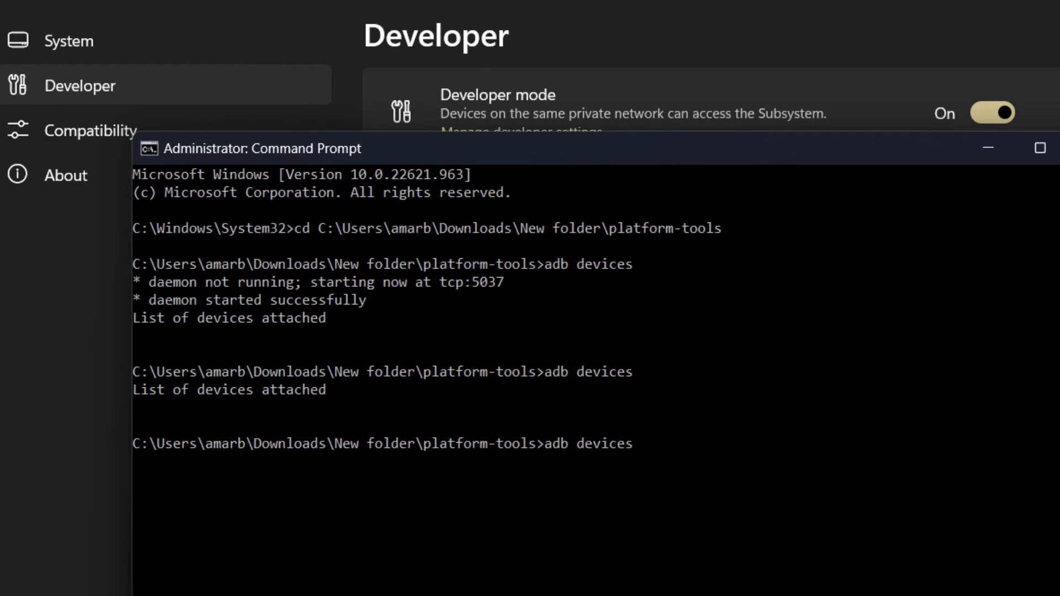
pyautogui.press('Return')
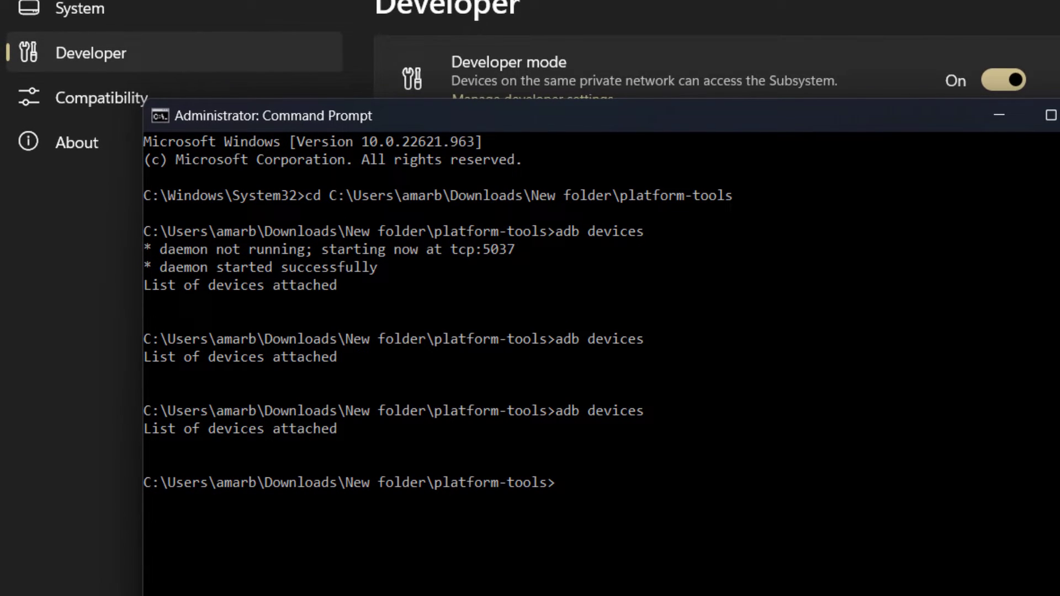
pyautogui.moveTo(643, 119); pyautogui.dragTo(657, 224)
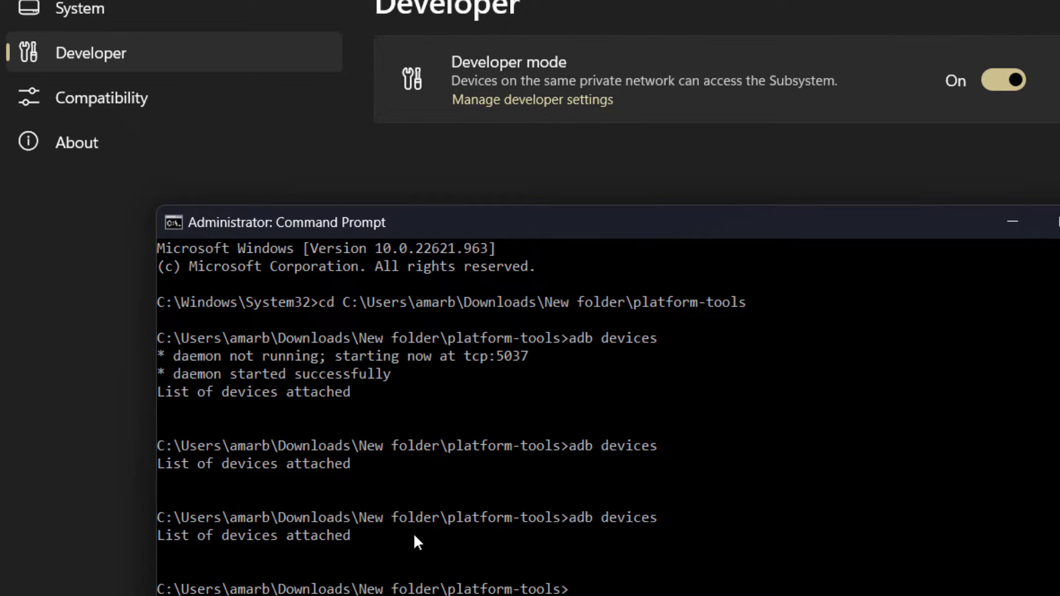
# Step: Toggle Developer mode off and back on so it reports ADB at 127.0.0.1:58526
pyautogui.click(533, 151)
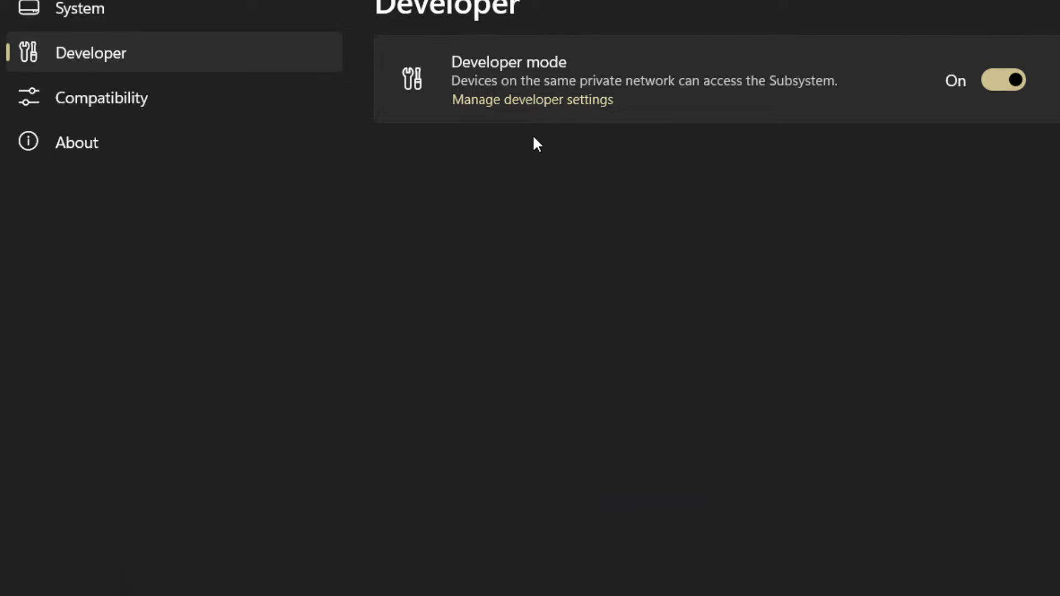
pyautogui.click(1001, 82)
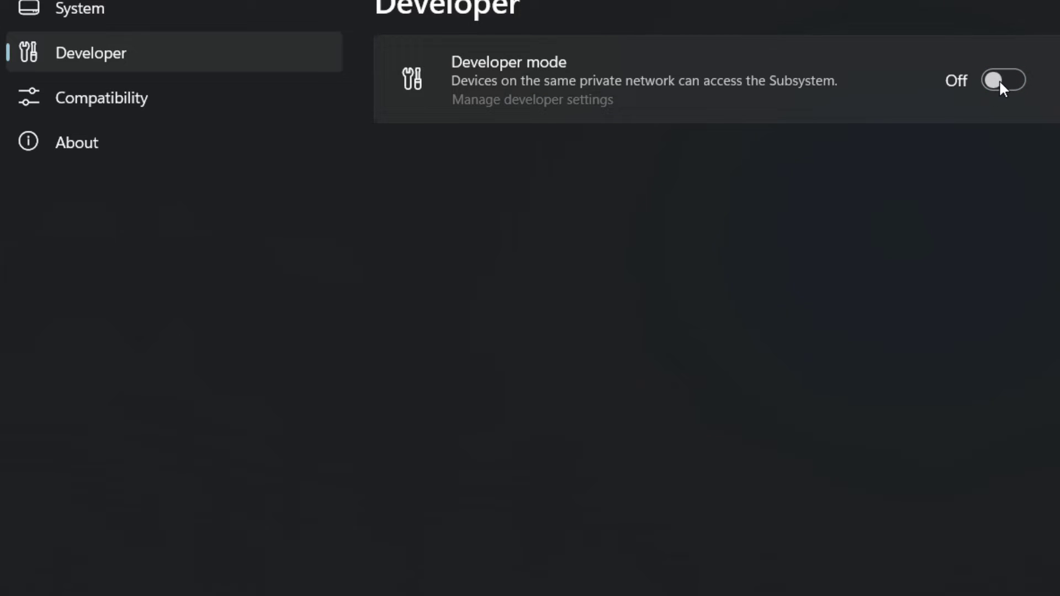
pyautogui.click(999, 79)
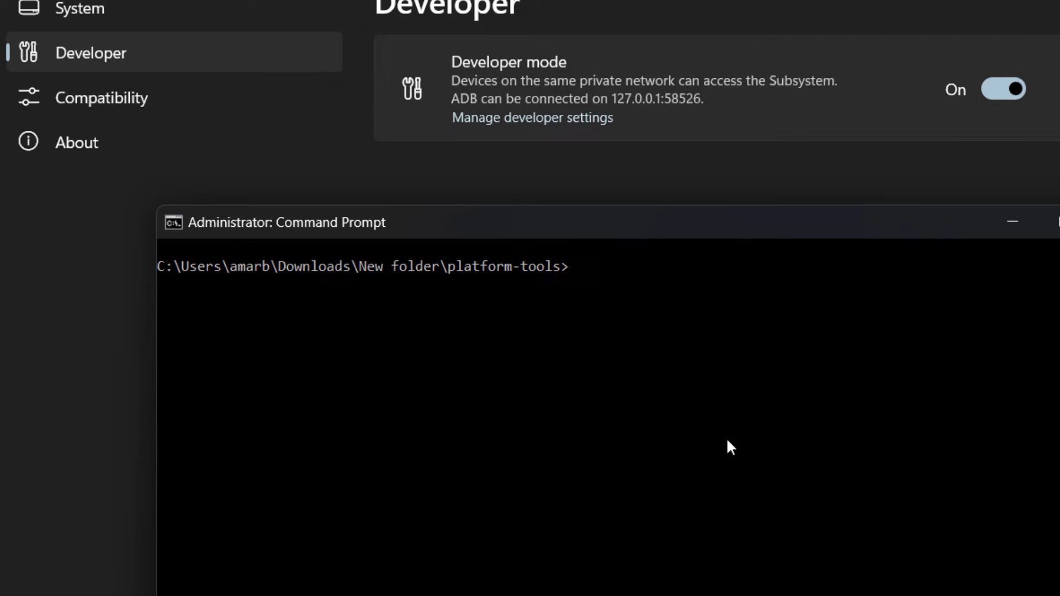
pyautogui.write('adb de')
# Step: Run 'adb connect 127.0.0.1:58526' and confirm with 'adb devices' that the address is attached
pyautogui.press('BackSpace')
pyautogui.press('BackSpace')
pyautogui.write('connect ')
pyautogui.write('127.')
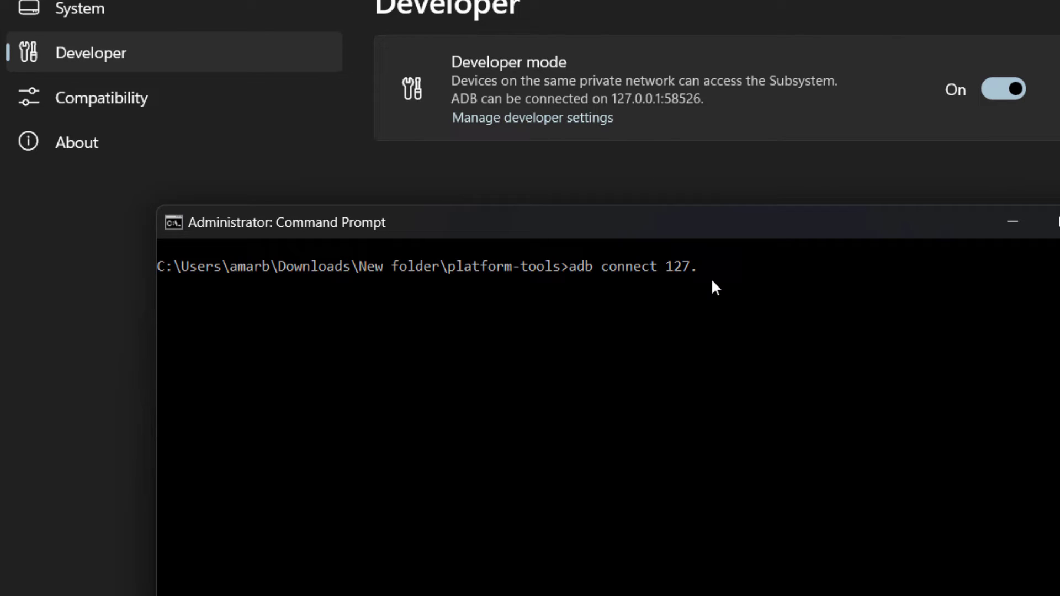
pyautogui.write('0.0.1:')
pyautogui.write('58')
pyautogui.write('526')
pyautogui.press('Return')
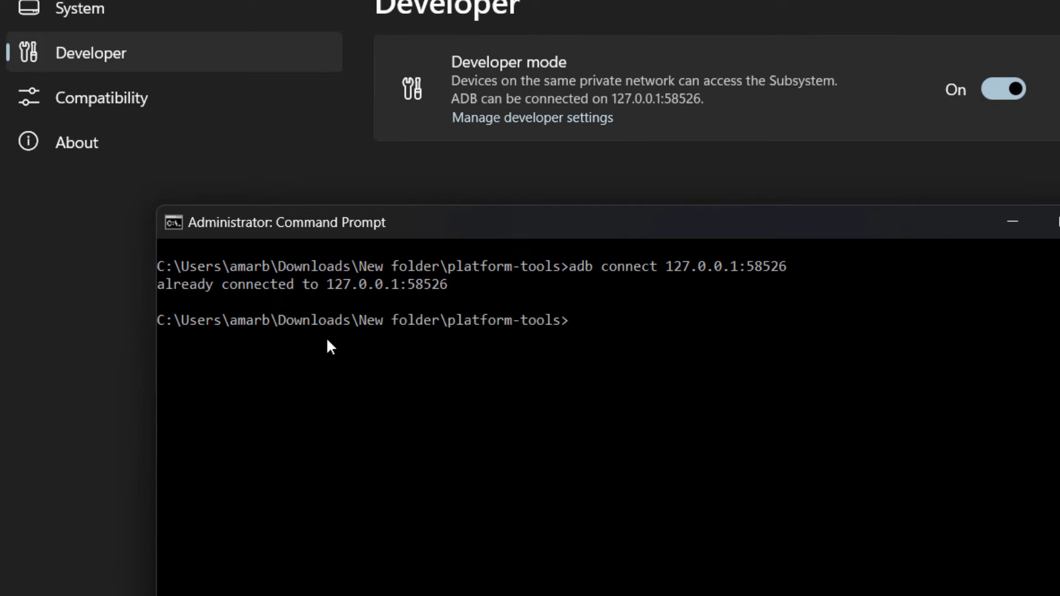
pyautogui.write('adb')
pyautogui.write(' devices')
pyautogui.press('Return')
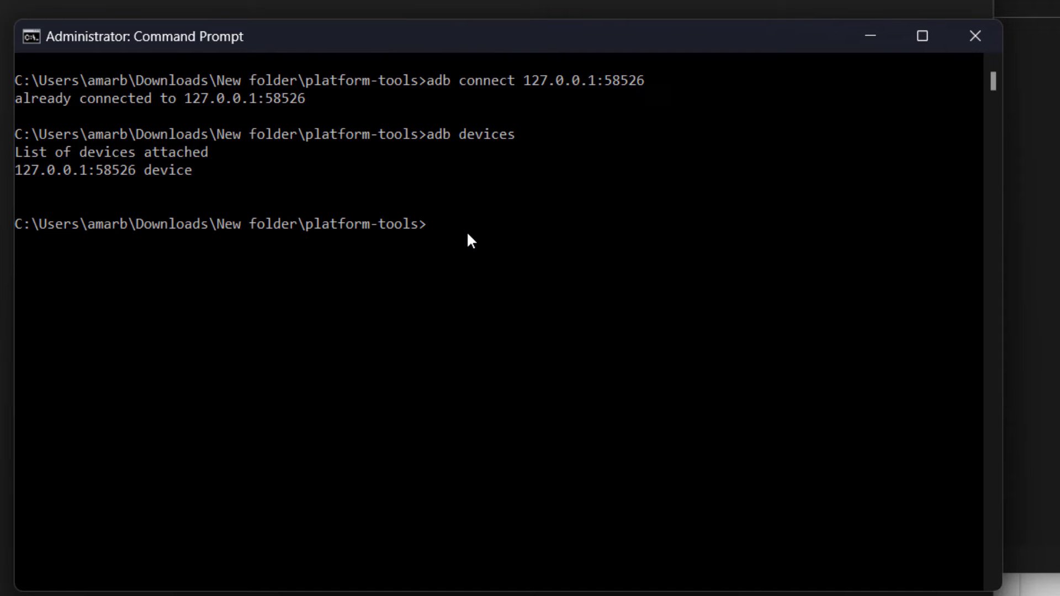
pyautogui.write('adb ins')
pyautogui.write('tal')
pyautogui.write('l ')
pyautogui.write('ins')
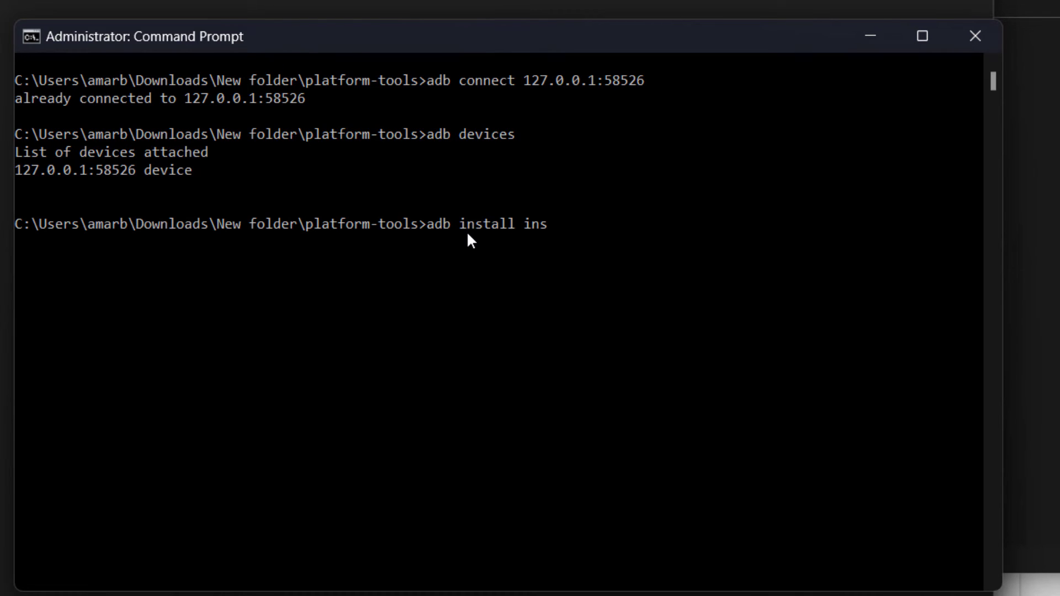
# Step: Run adb install on Instagram_264.0.0.22.106_Apkpure.apk, completing with Success
pyautogui.press('Tab')
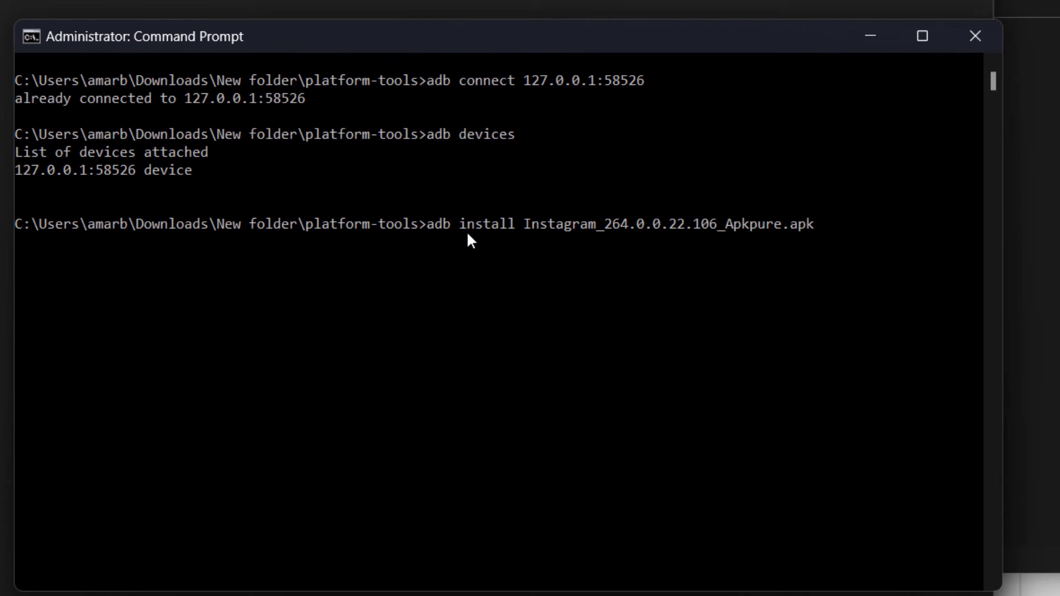
pyautogui.press('Return')
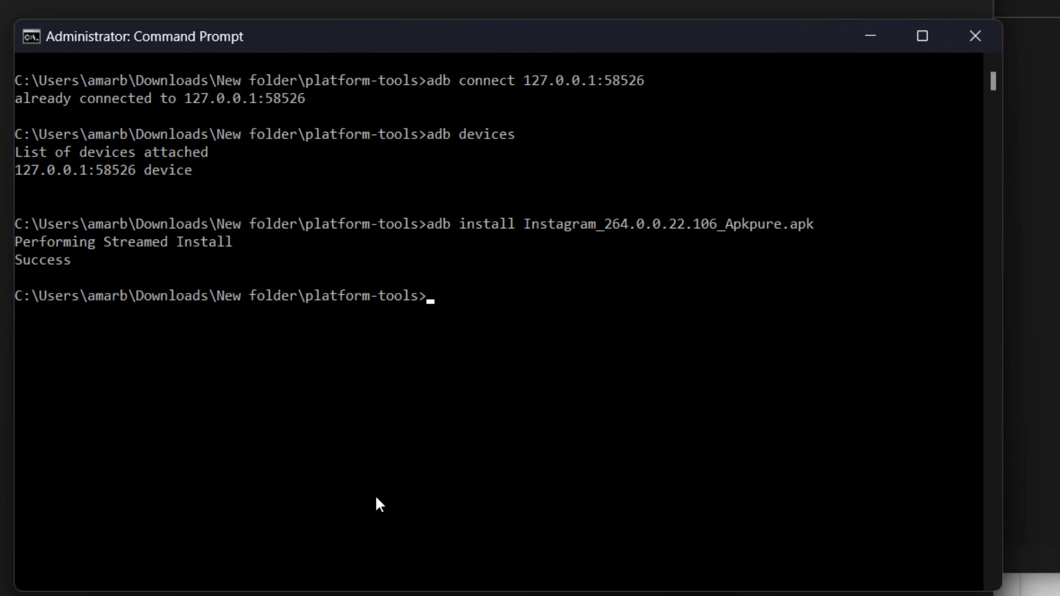
# Step: Launch Instagram from a Start search for 'insta', reaching its splash screen
pyautogui.press('super')
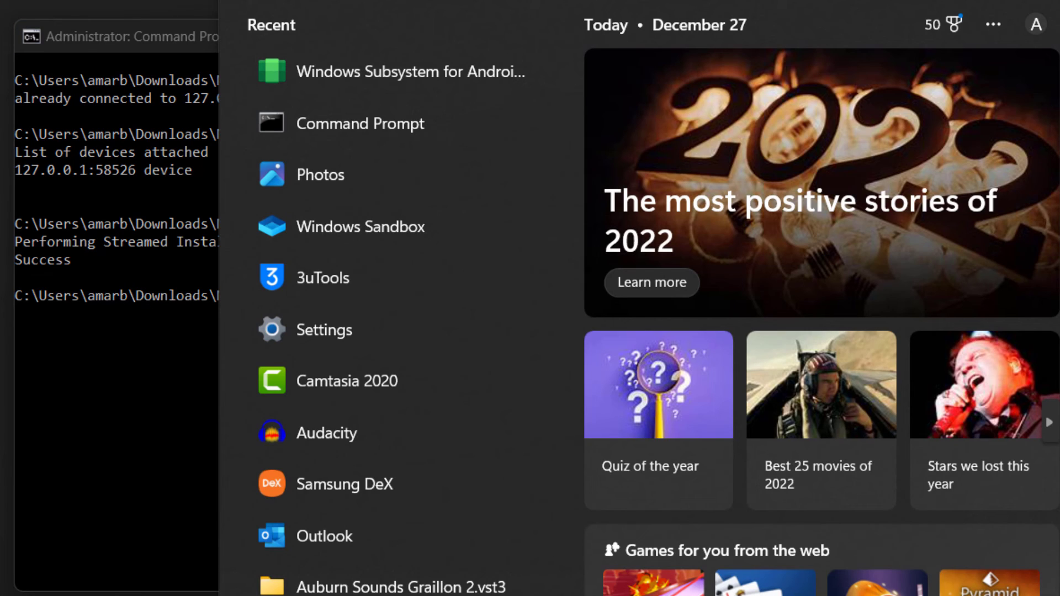
pyautogui.write('insta')
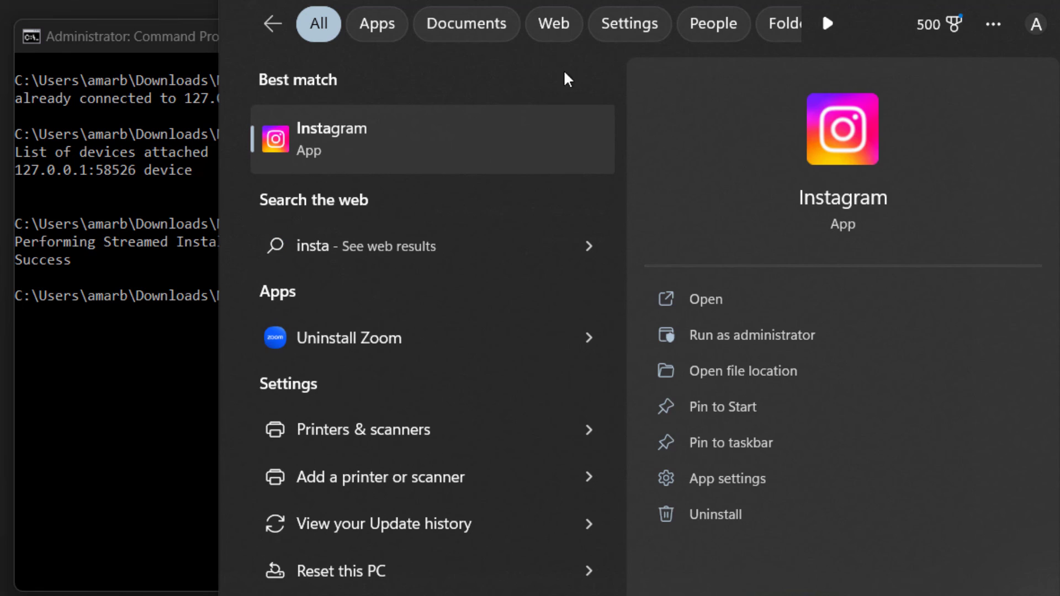
pyautogui.click(702, 300)
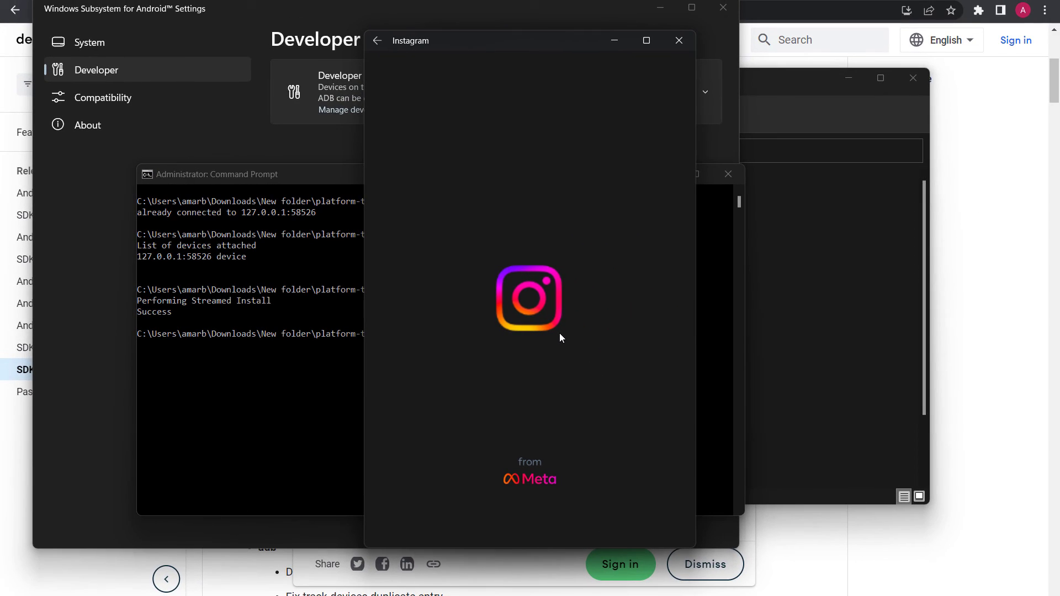